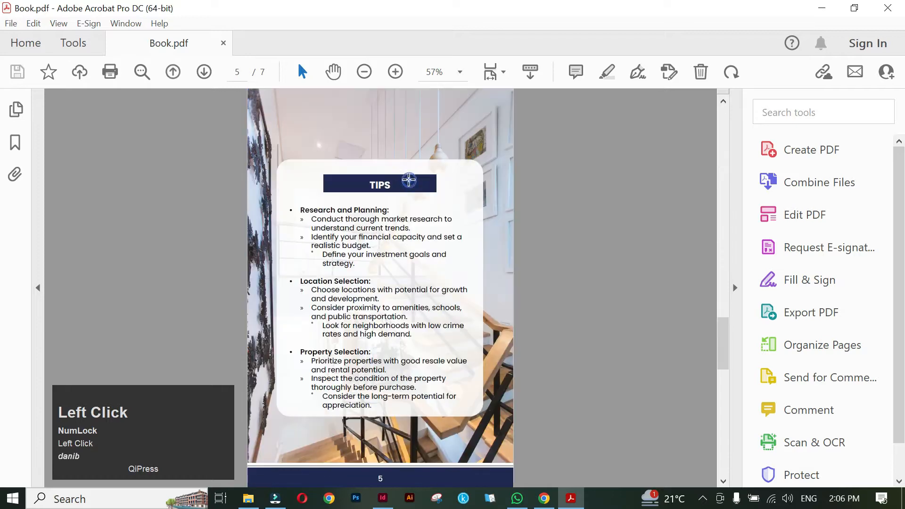
Look through the book's pages and check which paragraph style the two blue-band headings on page 3 use
scroll(435, 431, "down", 1)
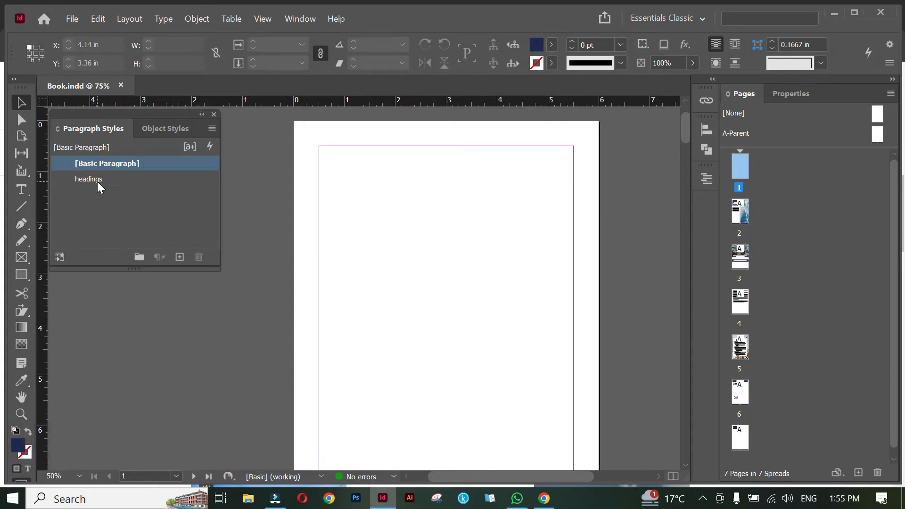
scroll(466, 297, "down", 10)
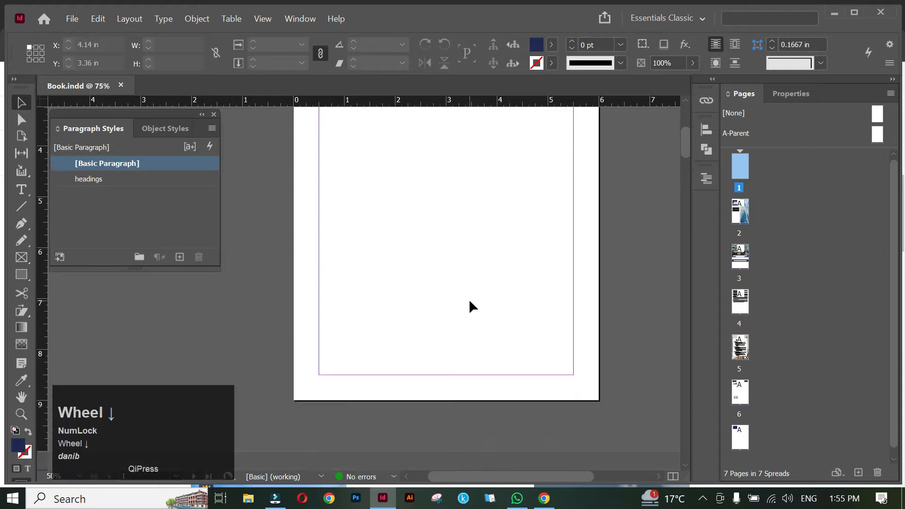
scroll(453, 375, "down", 10)
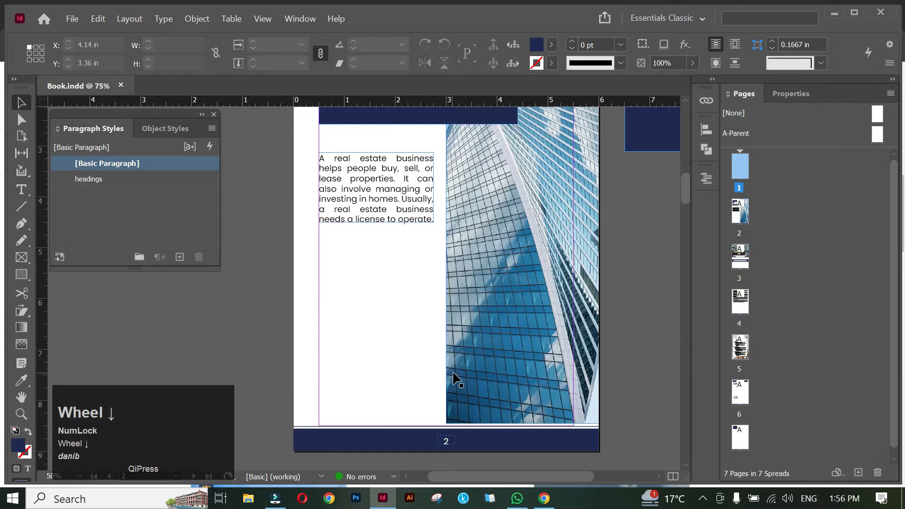
scroll(460, 375, "down", 4)
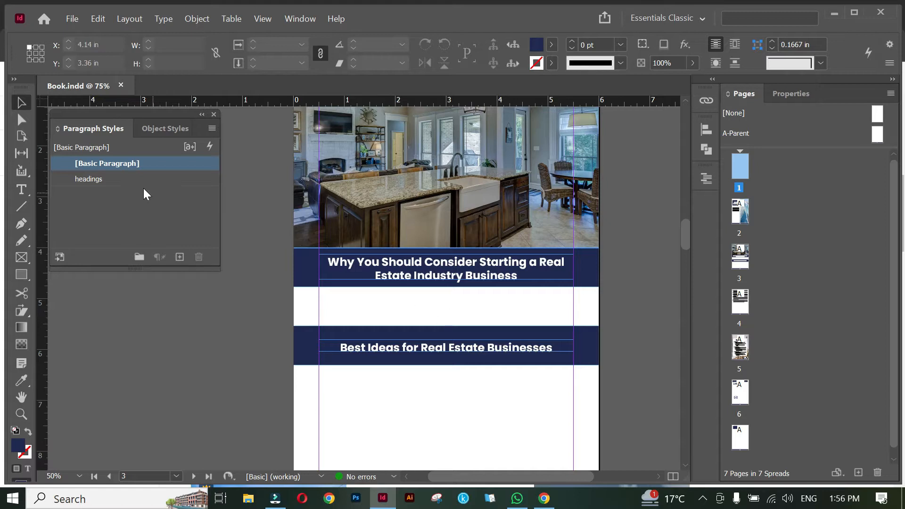
left_click(396, 276)
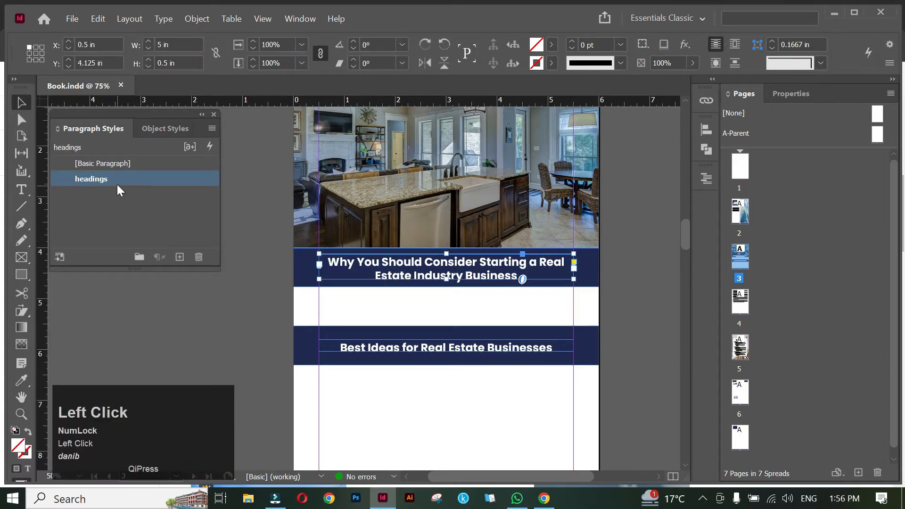
left_click(448, 351)
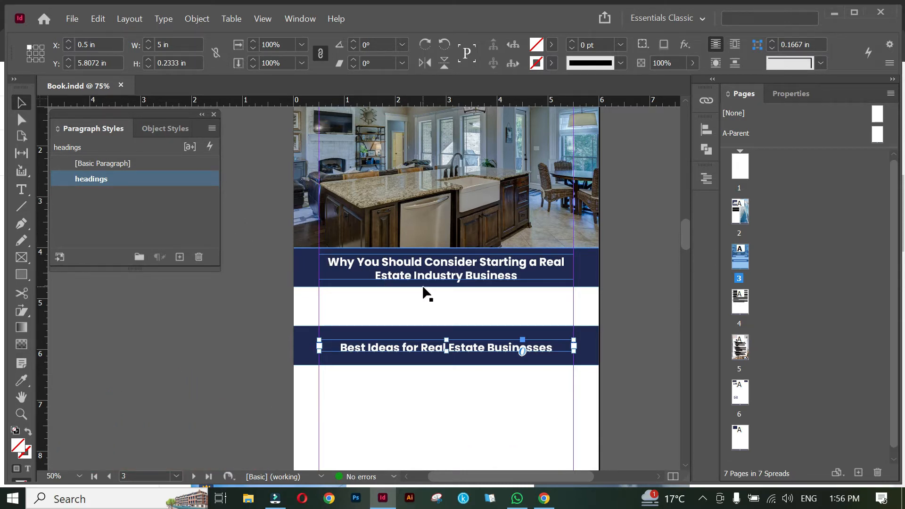
scroll(426, 294, "up", 3)
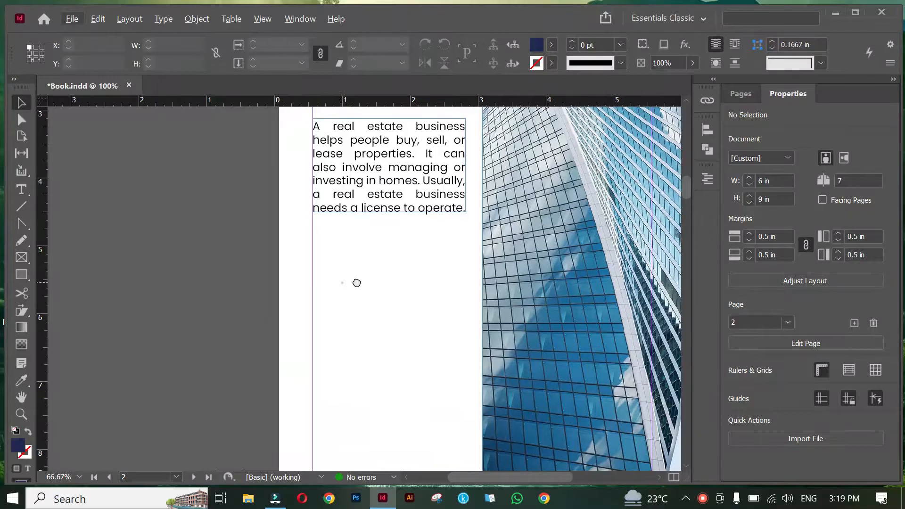
Create a text frame about 2.25 in by 0.72 in below the page 2 paragraph and enter "Write text" in it
left_click_drag(355, 280, 382, 284)
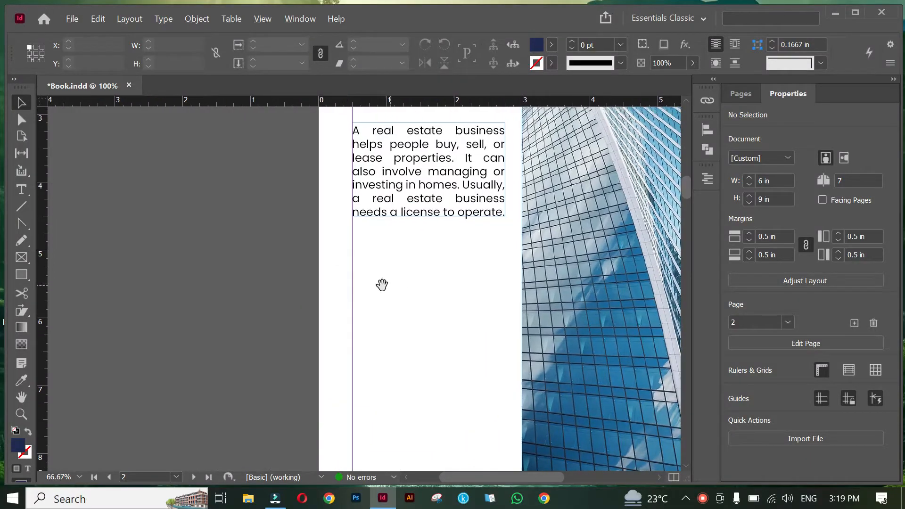
left_click(21, 189)
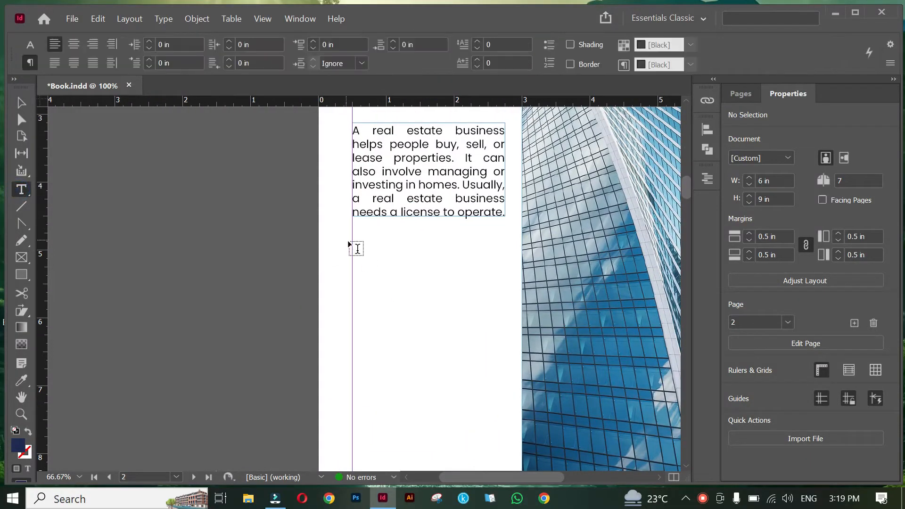
left_click_drag(355, 249, 507, 294)
type("W")
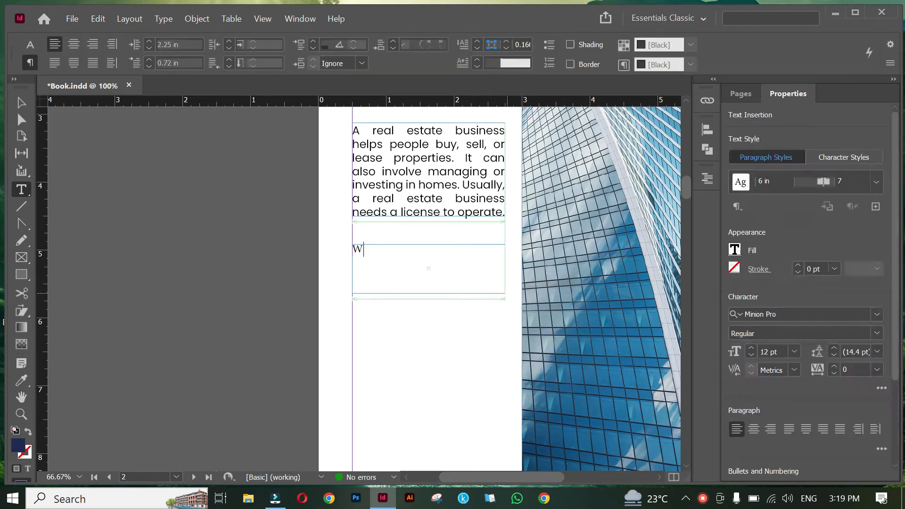
type("rite text")
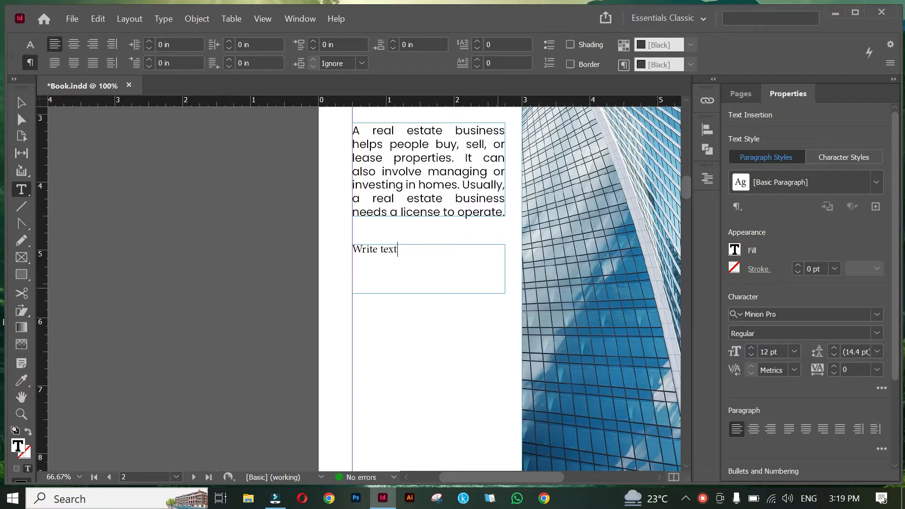
Set the font of the whole "Write text" line to Poppins Bold
key("ctrl+a")
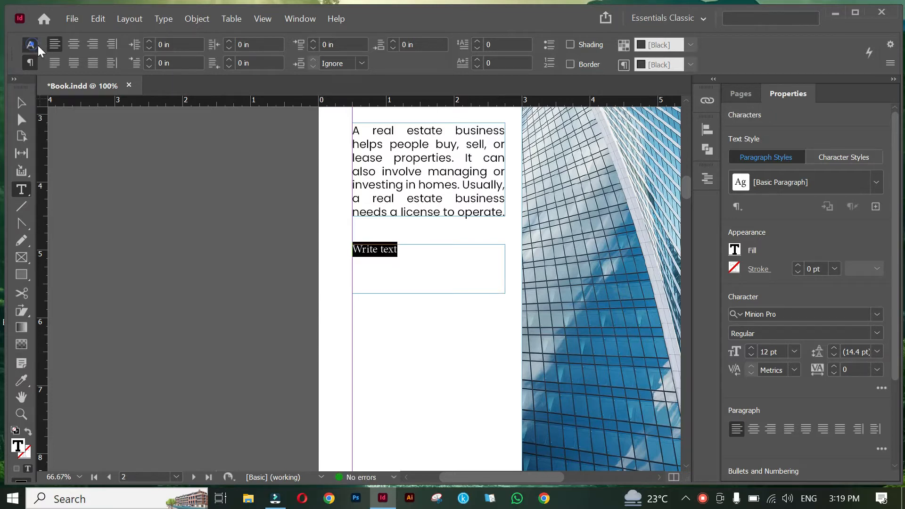
key("ctrl+alt+7")
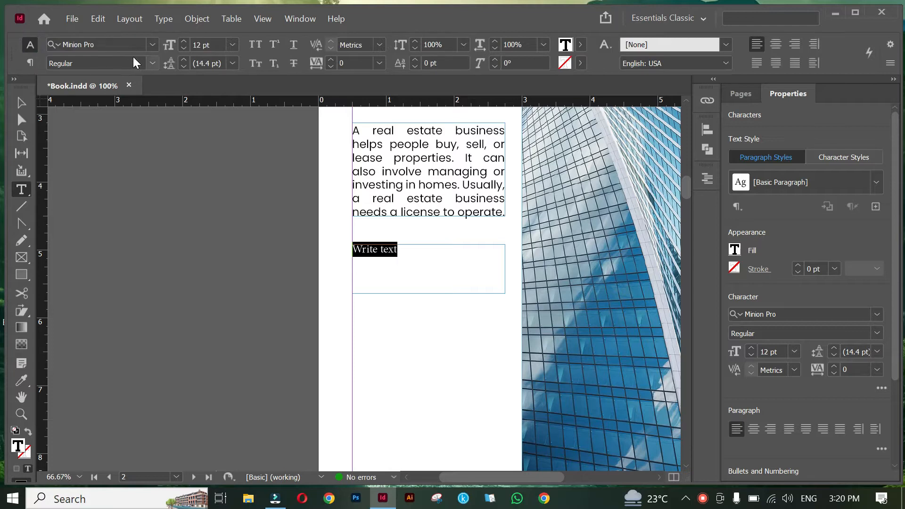
left_click(137, 44)
type("Poppins")
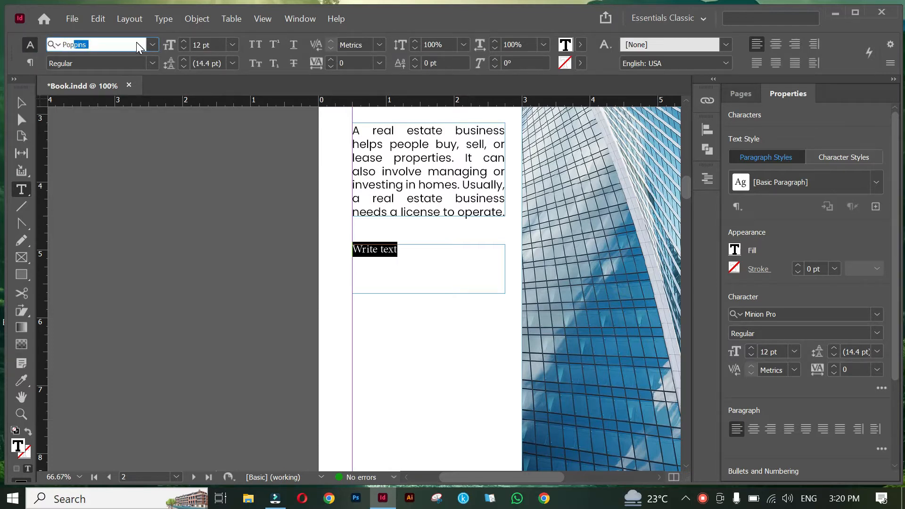
key("Return")
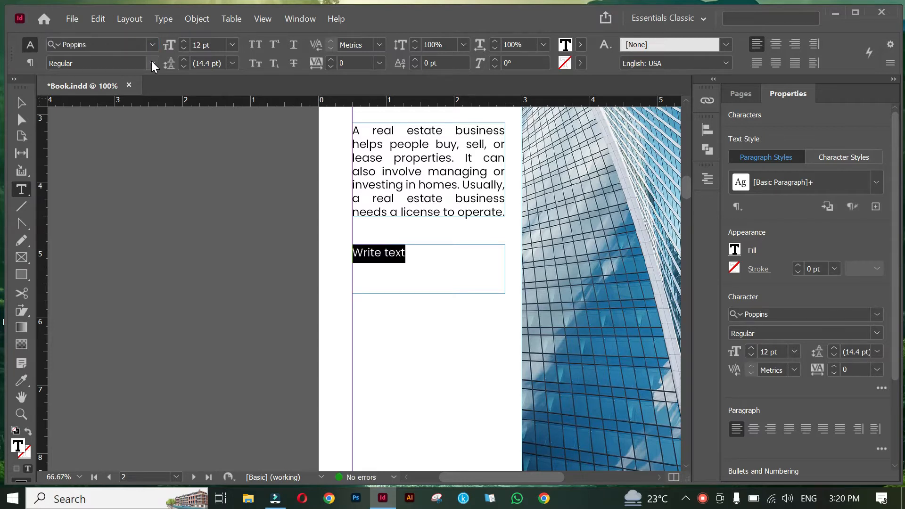
left_click(152, 61)
left_click(94, 256)
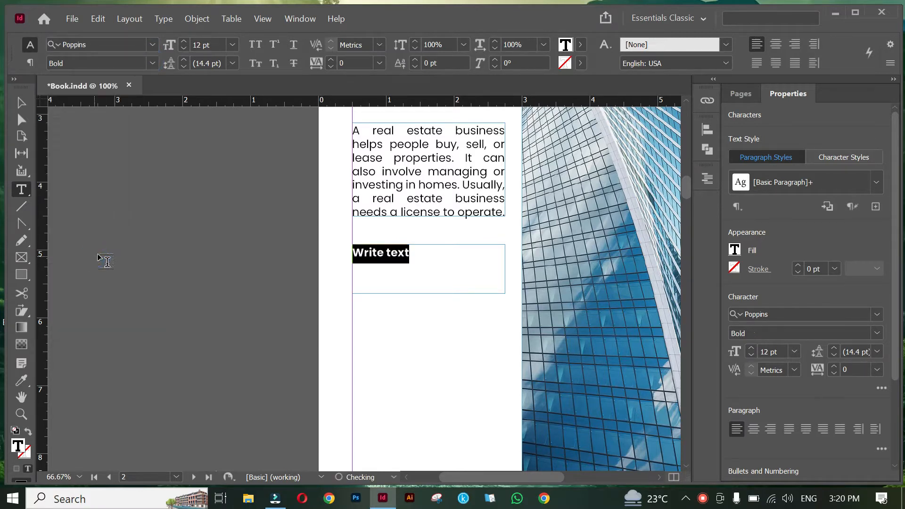
Increase the font size of the "Write text" line to 19 pt
left_click(184, 41)
left_click(183, 42)
left_click(184, 42)
left_click(184, 41)
left_click(183, 41)
left_click(184, 42)
left_click(183, 42)
left_click(312, 241, "ctrl")
left_click(450, 259)
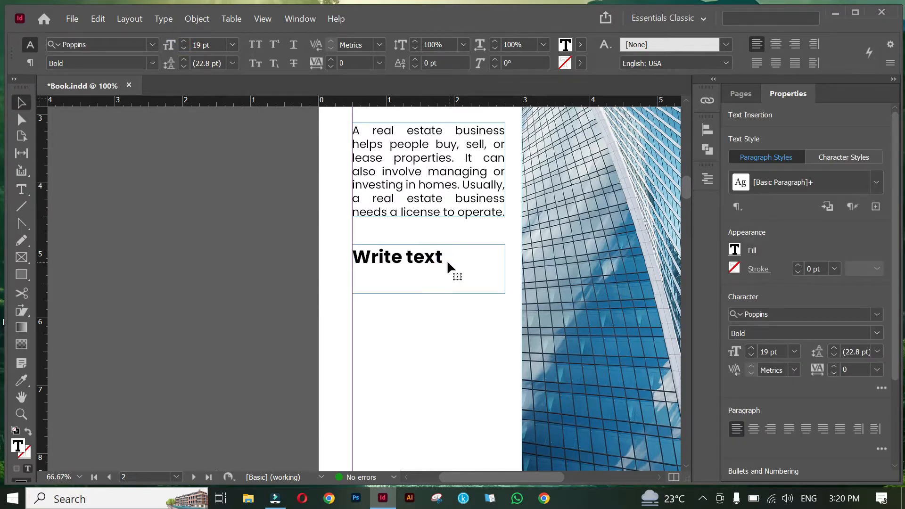
Create a new paragraph style from the formatted "Write text" line, apply it to the text, and name it "Heading 2"
left_click(441, 259, "ctrl")
triple_click(431, 257)
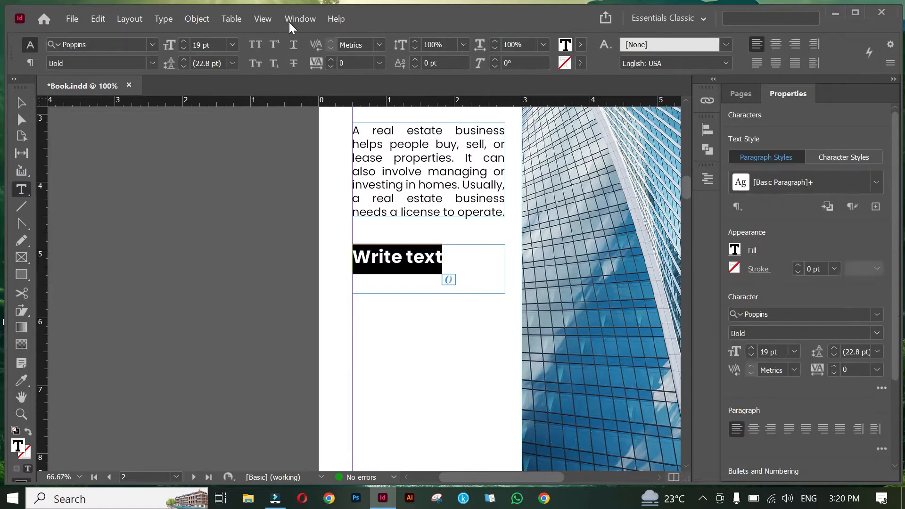
left_click(299, 19)
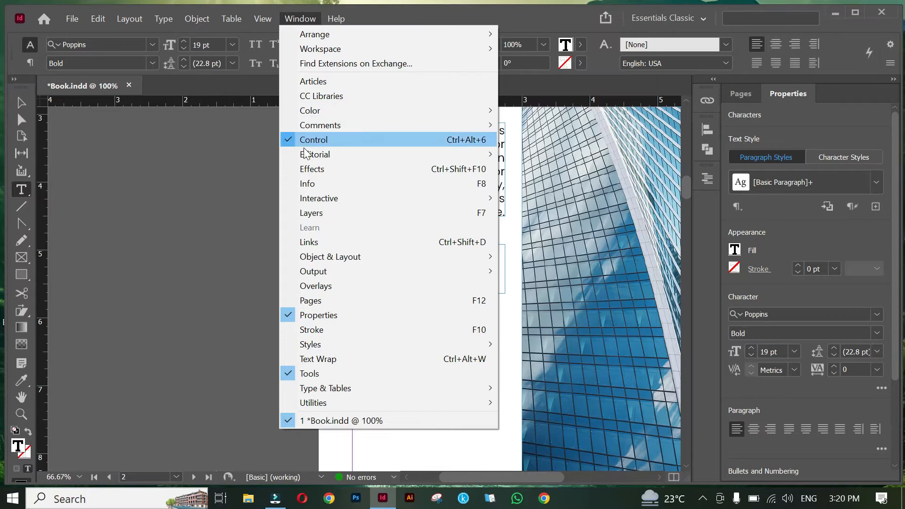
mouse_move(327, 347)
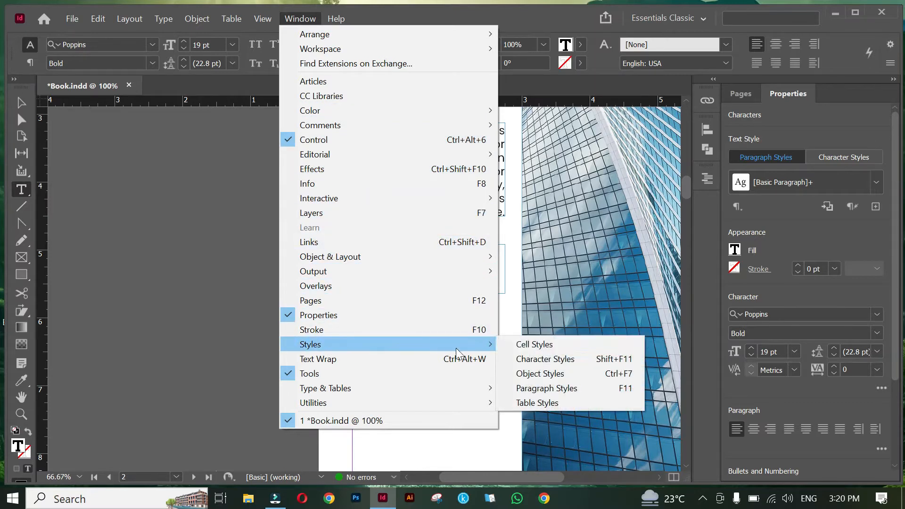
left_click(548, 387)
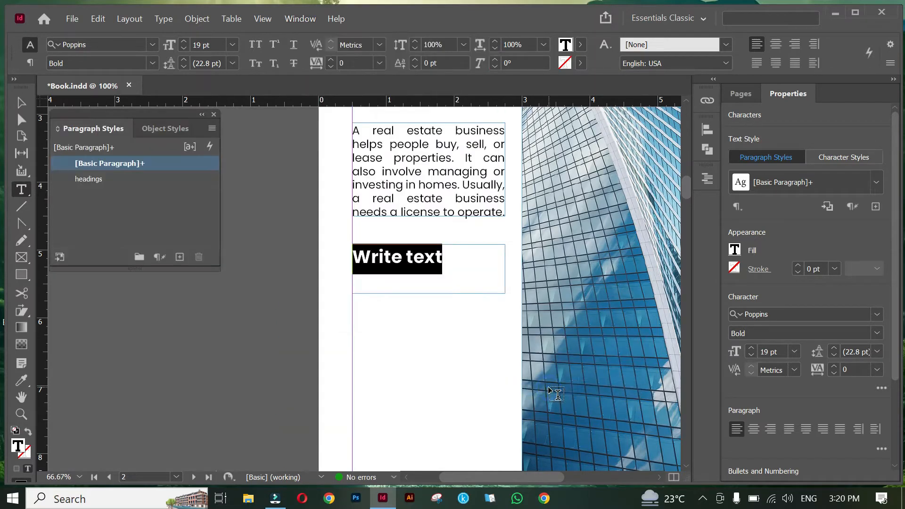
left_click(179, 258)
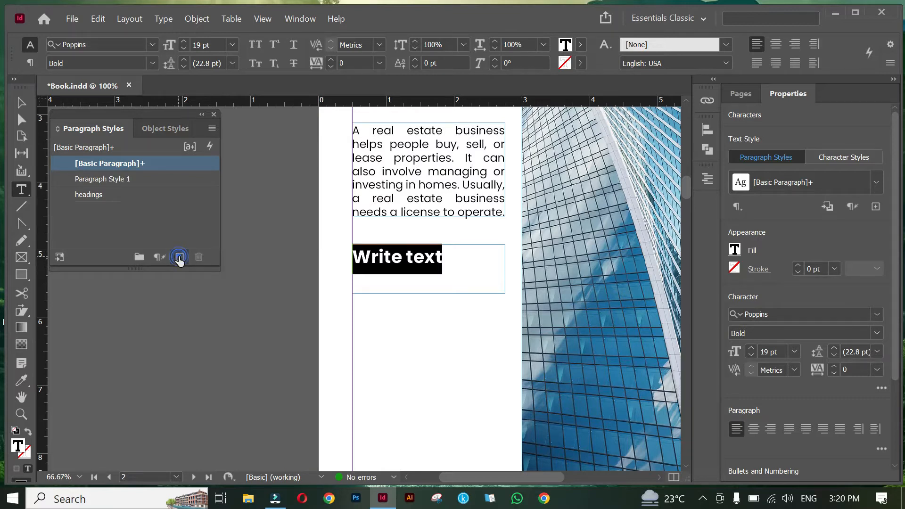
left_click(114, 179)
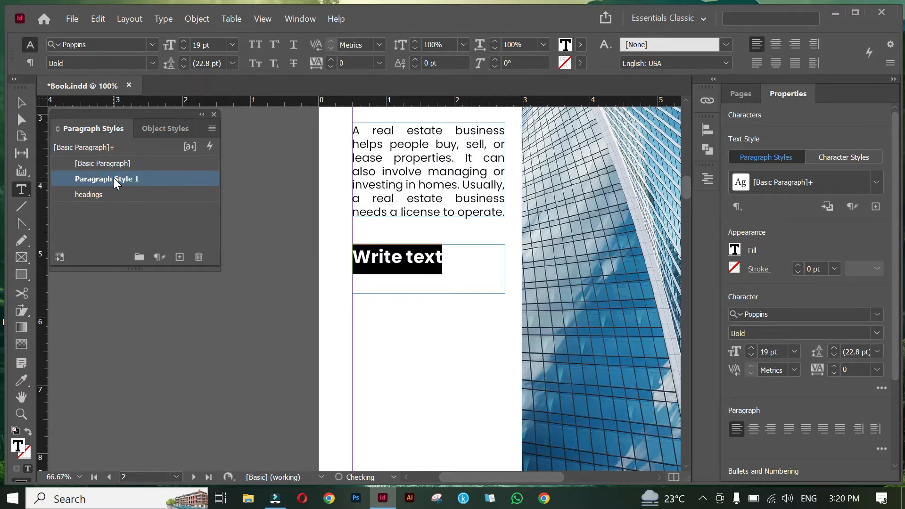
double_click(114, 178)
type("Heading 2")
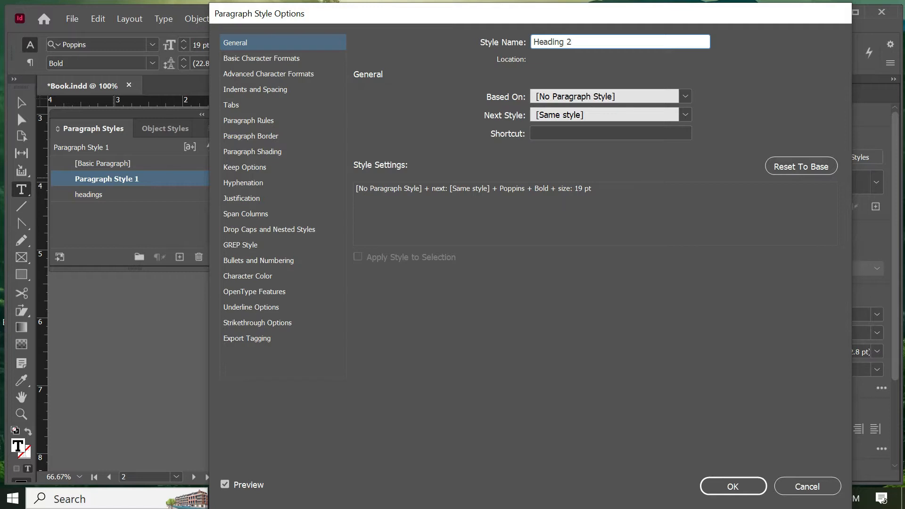
Turn off hyphenation in the Heading 2 style and set its character color to C=100 M=90 Y=10 K=0
left_click(247, 183)
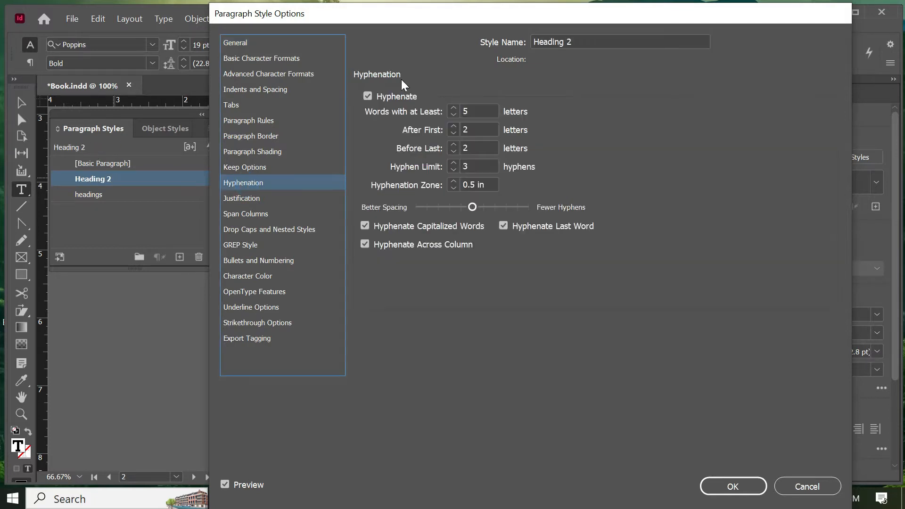
left_click(368, 96)
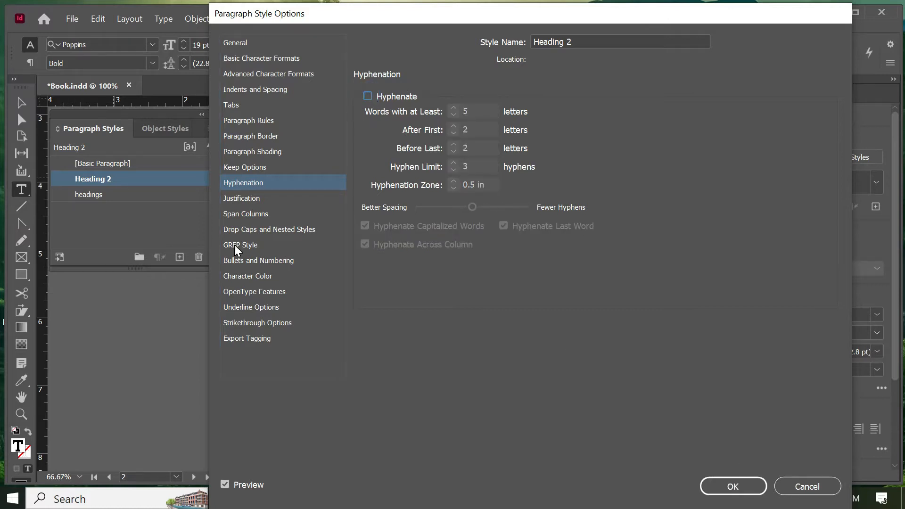
left_click(256, 277)
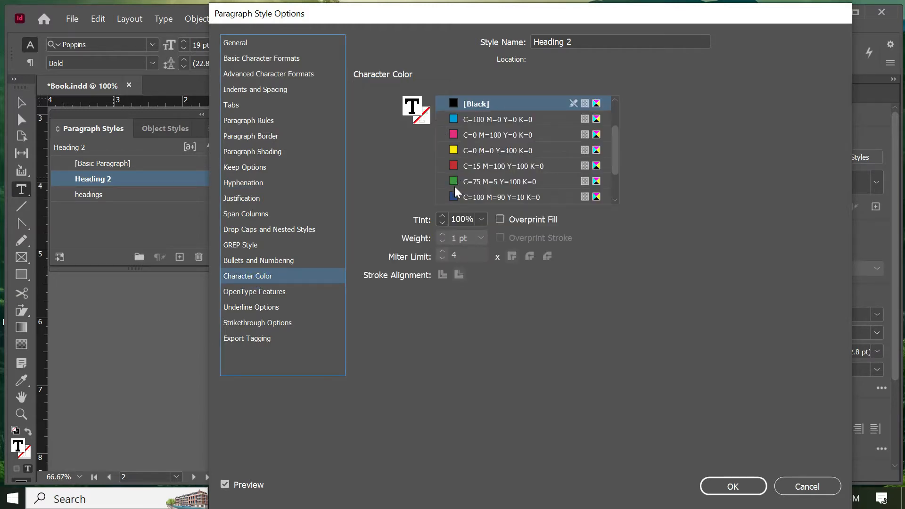
left_click(456, 198)
left_click(733, 486)
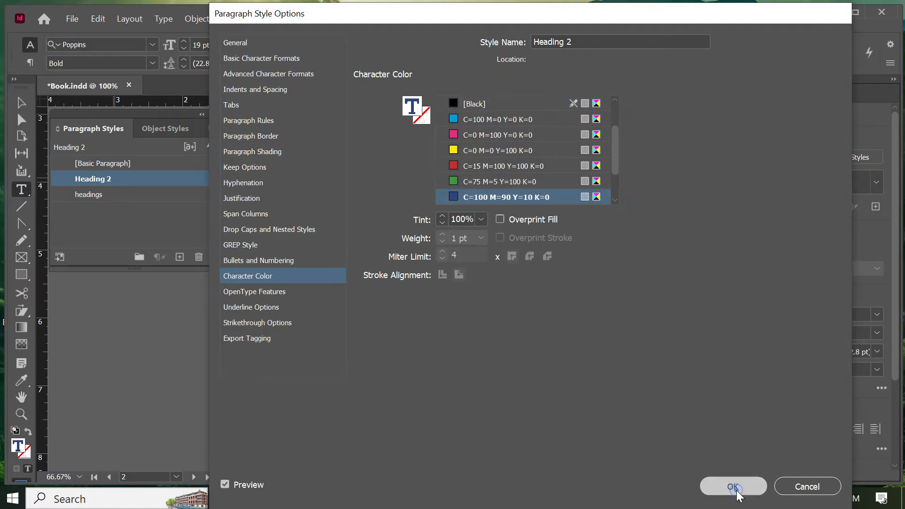
left_click(397, 347)
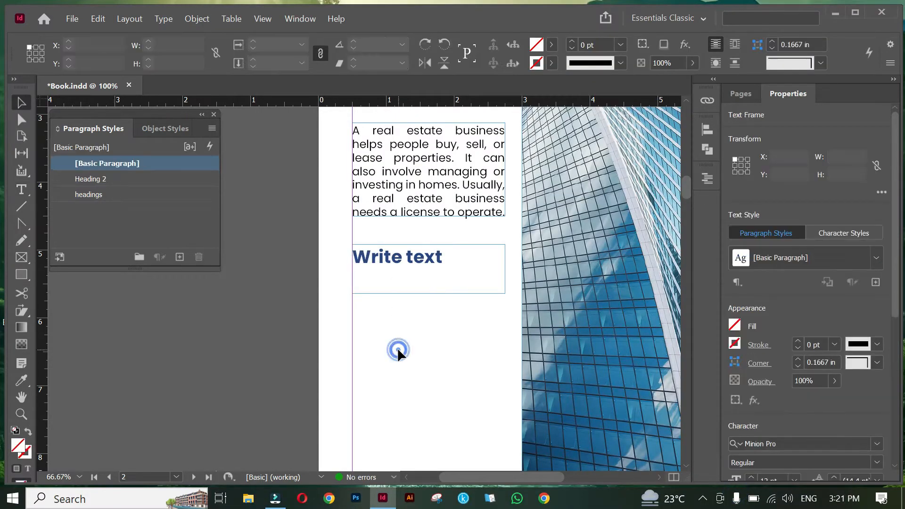
key("Escape")
left_click(434, 263)
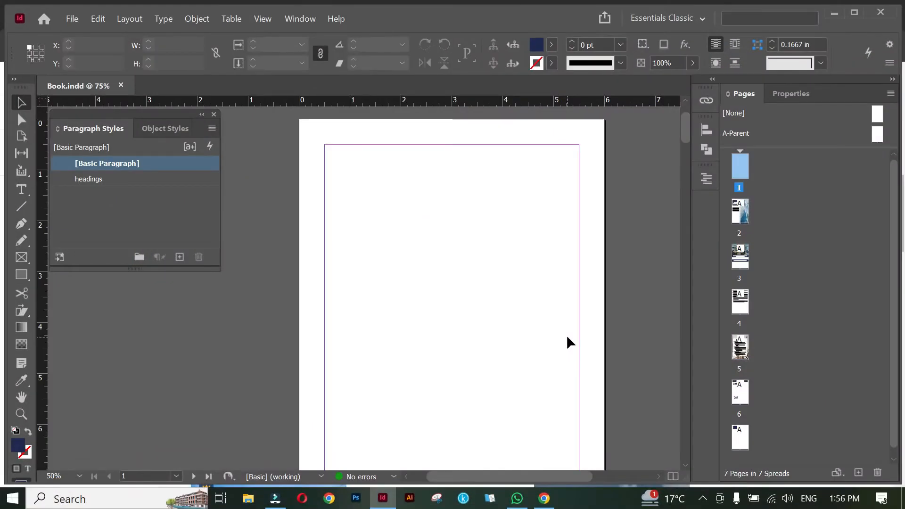
Choose the city skyline photo from Freepik's real-estate results and place its image file on page 1 across the full 6 in page width
left_click(543, 498)
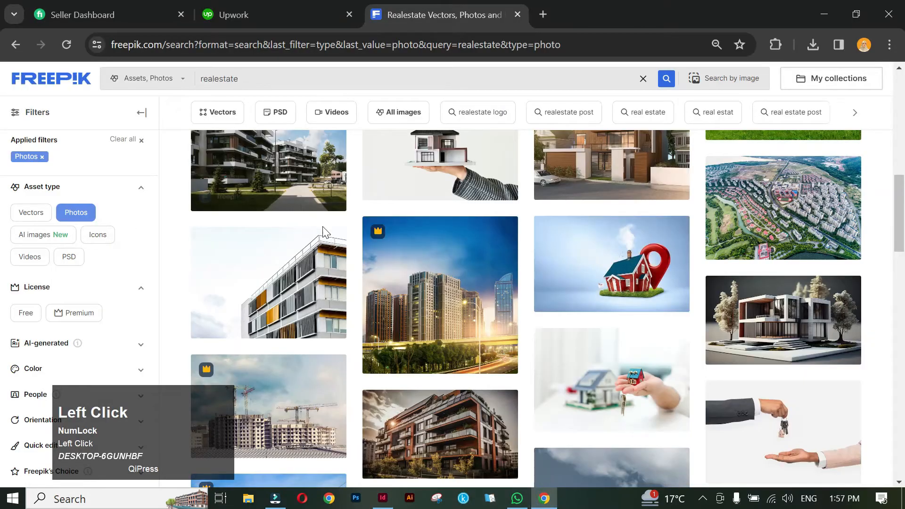
left_click(501, 280)
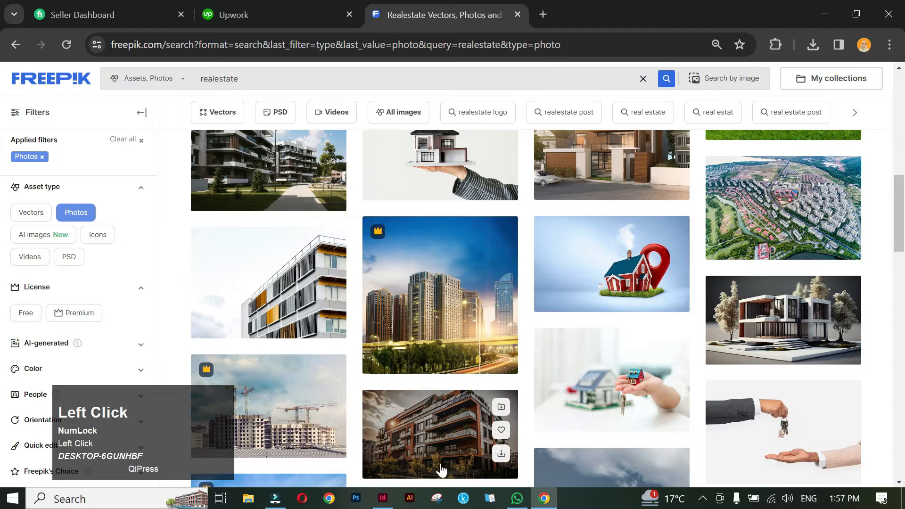
left_click(382, 497)
scroll(418, 283, "down", 2)
left_click(248, 498)
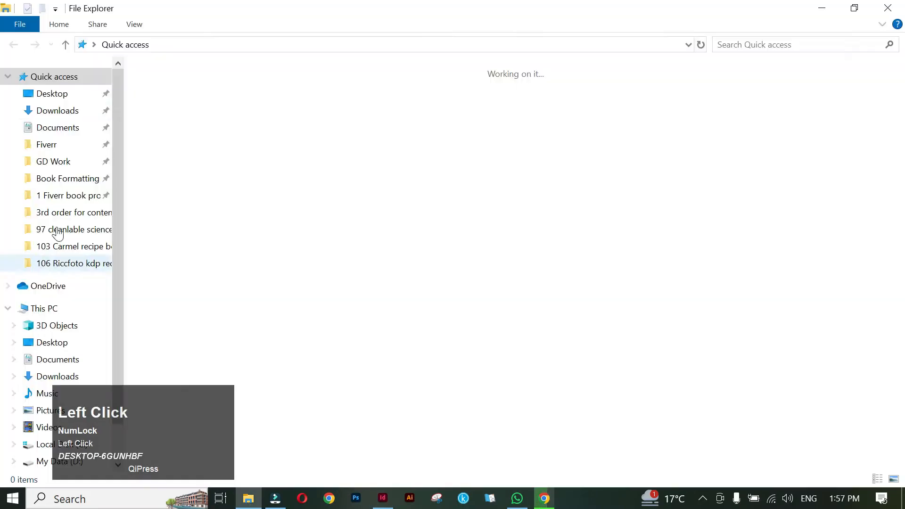
left_click_drag(400, 115, 400, 337)
scroll(278, 169, "up", 1)
scroll(373, 329, "down", 1)
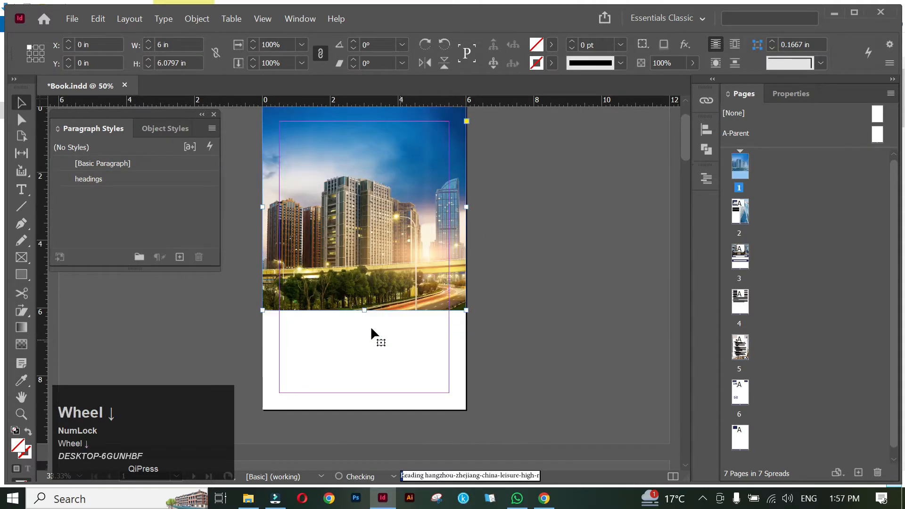
Resize the skyline photo's frame on page 1 to 3 in wide and 9 in high, covering half the page
left_click_drag(365, 312, 373, 409)
left_click_drag(466, 256, 363, 271)
left_click(383, 278)
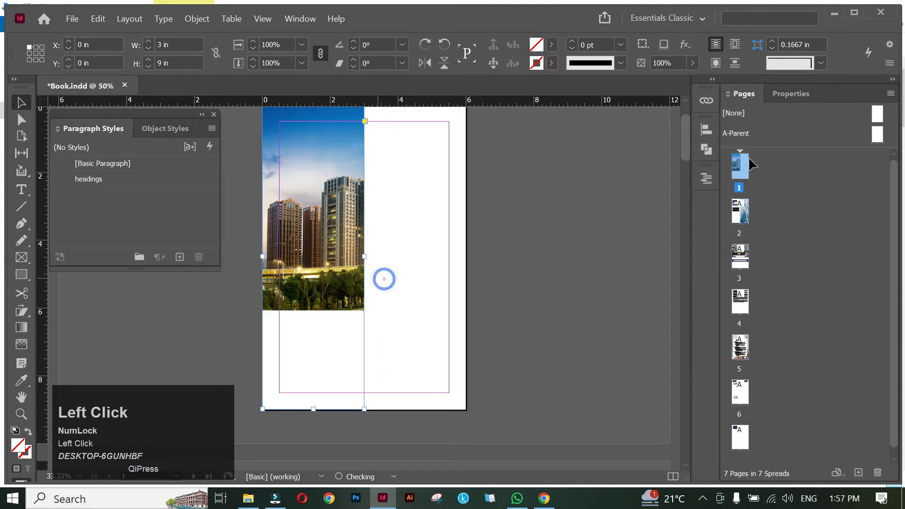
Fill the skyline photo's frame on page 1 proportionally so the image covers its full height
left_click(328, 169)
left_click(793, 93)
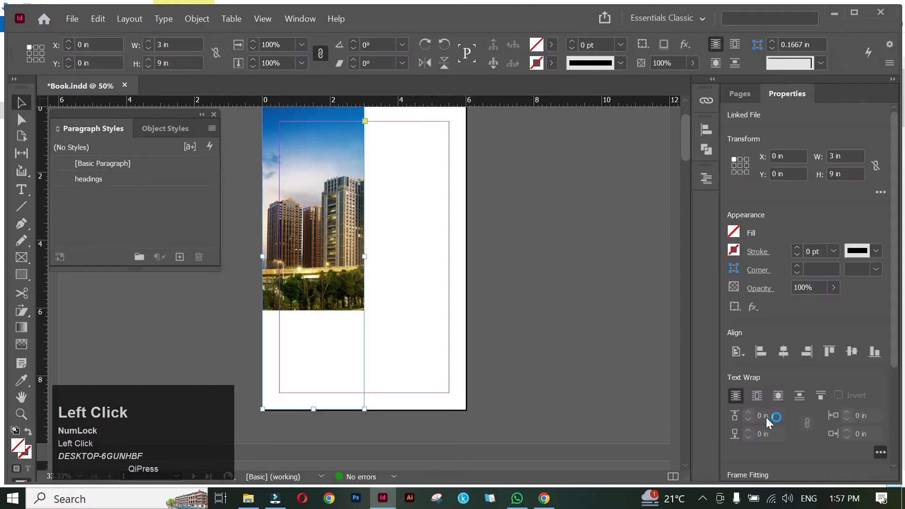
scroll(765, 417, "down", 1)
scroll(743, 406, "down", 3)
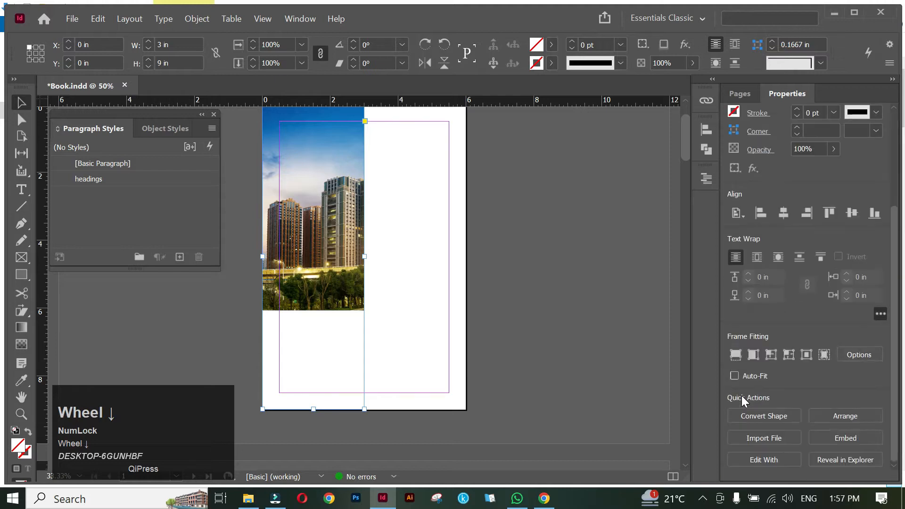
left_click(735, 355)
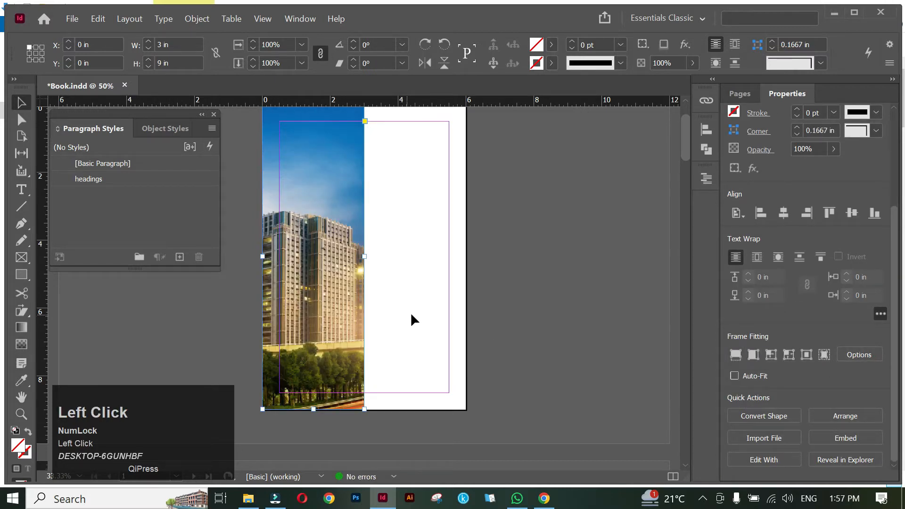
Nudge the skyline image to the right inside its frame until its X offset is about -2.45 in
left_click(311, 263)
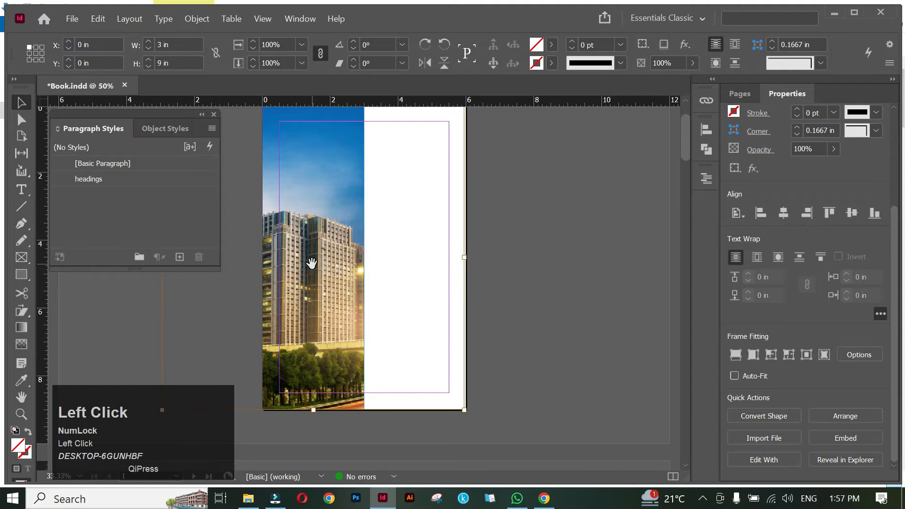
key("Right")
key("Right")
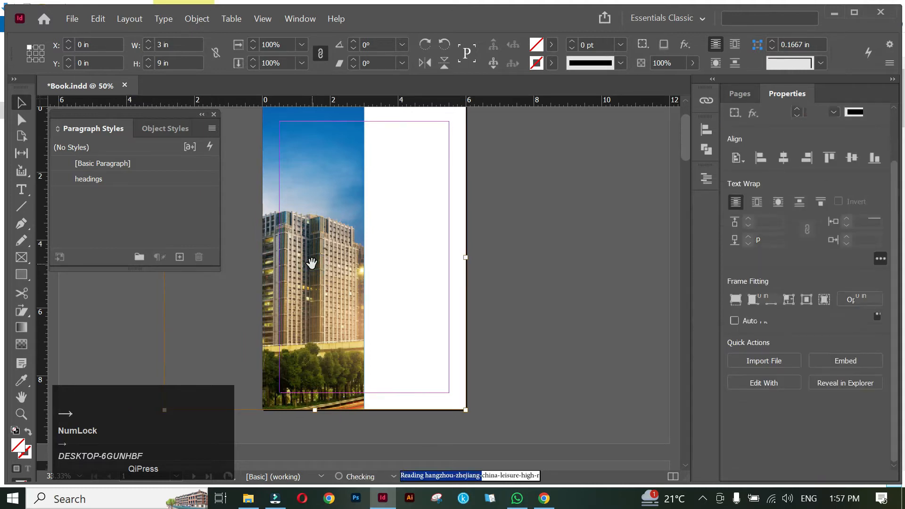
key("Right")
key("Right")
key("Right")
key("Right")
key("Right")
key("Right")
key("Right")
key("Right")
key("Right")
key("Right")
key("Right")
key("Right")
key("Right")
key("Right")
key("Right")
key("Right")
key("Right")
key("Right")
key("Right")
key("Right")
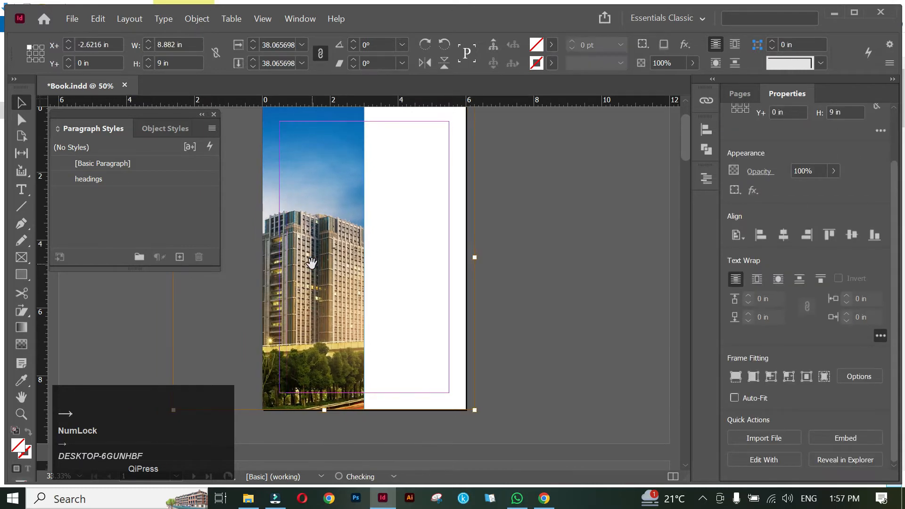
key("Right")
key("Right")
key("Right")
key("Right")
key("Right")
key("Right")
key("Right")
key("Right")
key("Right")
key("Right")
key("Right")
key("Right")
key("Right")
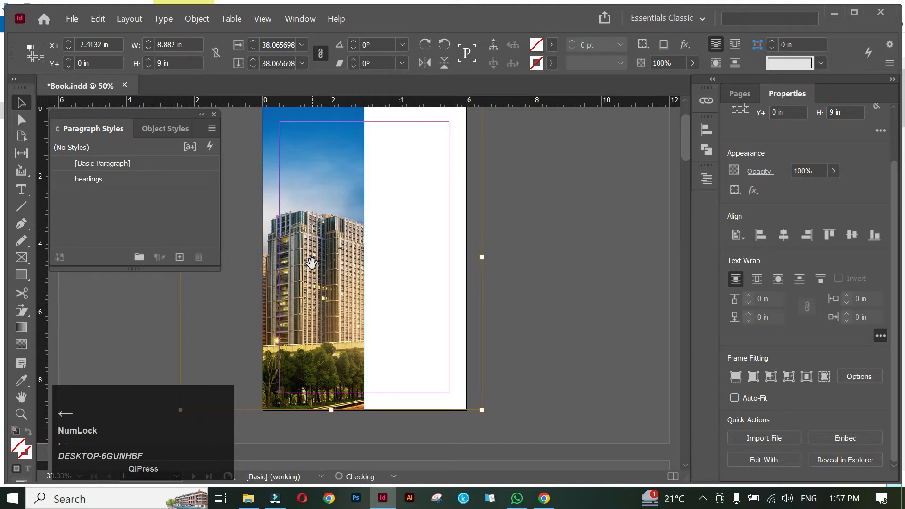
key("Left")
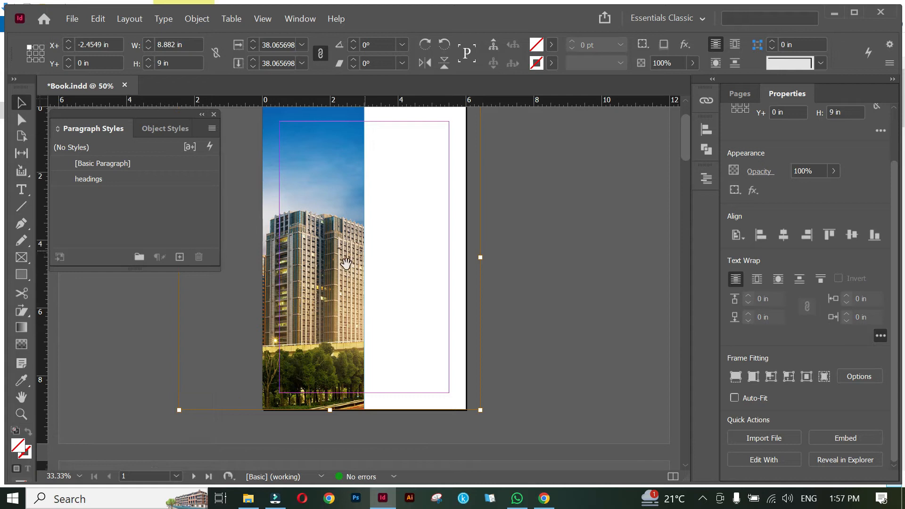
left_click(400, 229)
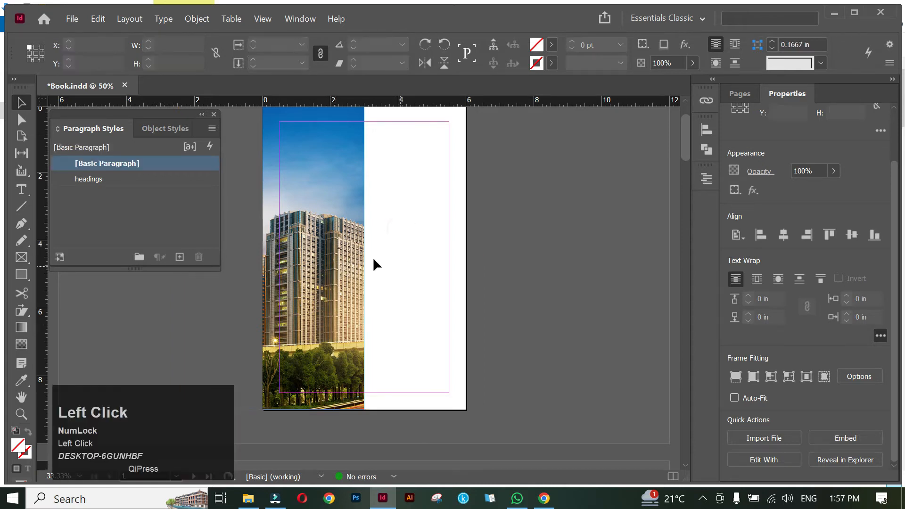
Embed the linked skyline photo together with facebook.svg and mail.svg in the document
key("space")
left_click_drag(396, 232, 398, 254)
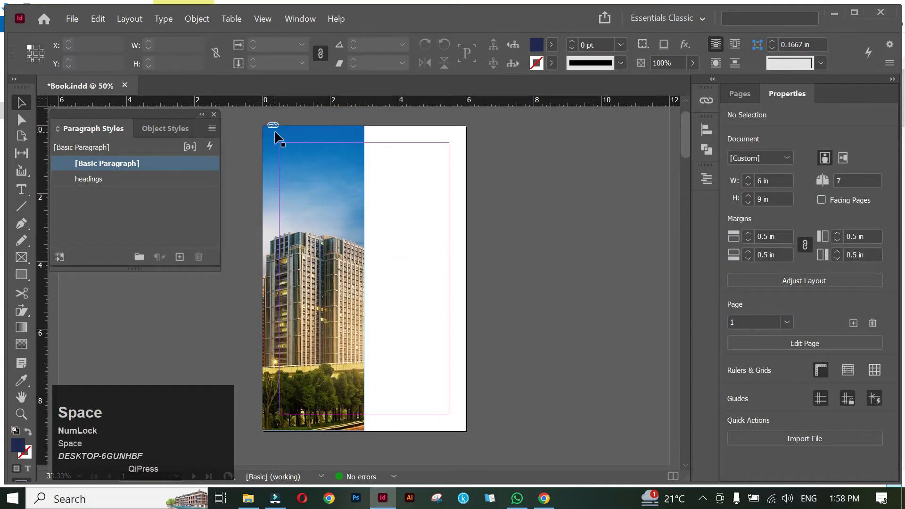
left_click(300, 134)
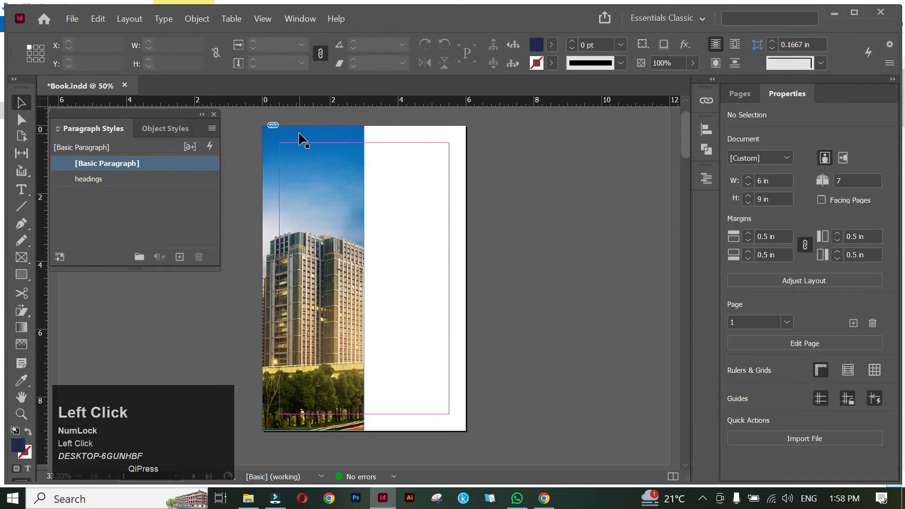
left_click(704, 100)
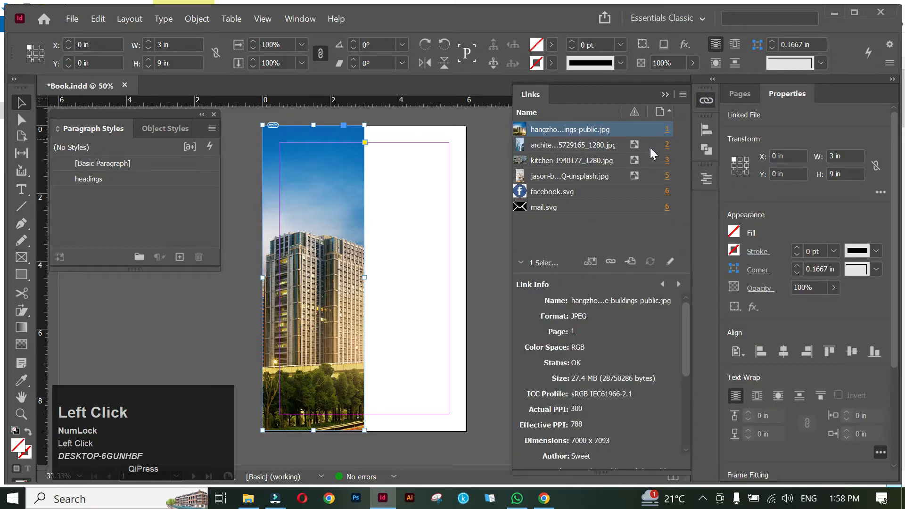
left_click(645, 190, "ctrl")
left_click(644, 206, "ctrl")
right_click(644, 207)
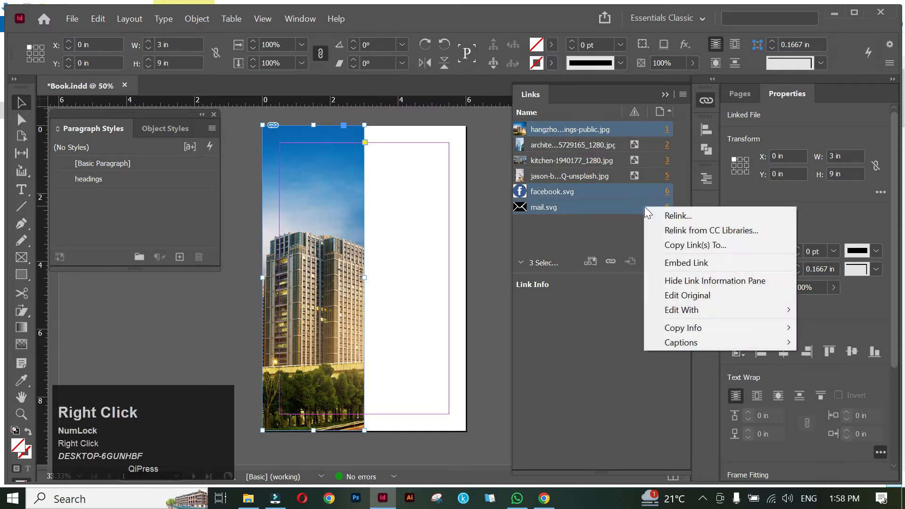
left_click(670, 262)
left_click(449, 227)
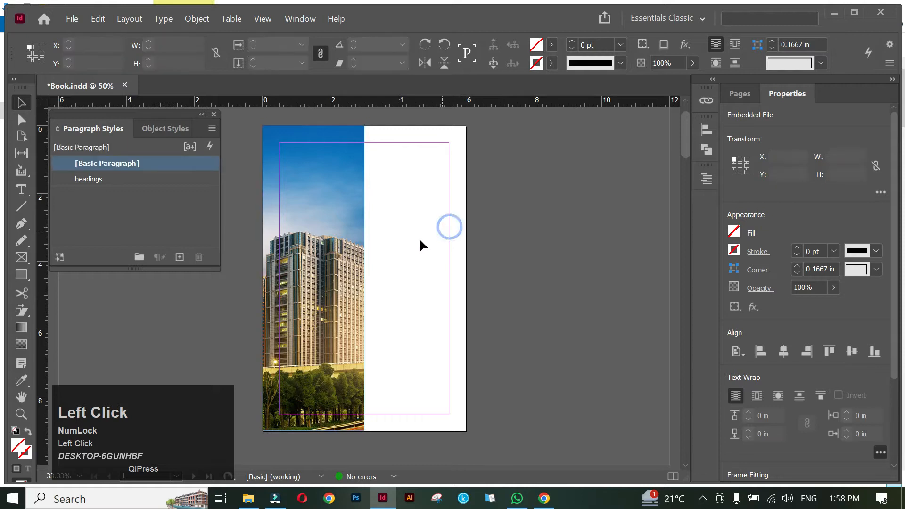
key("space")
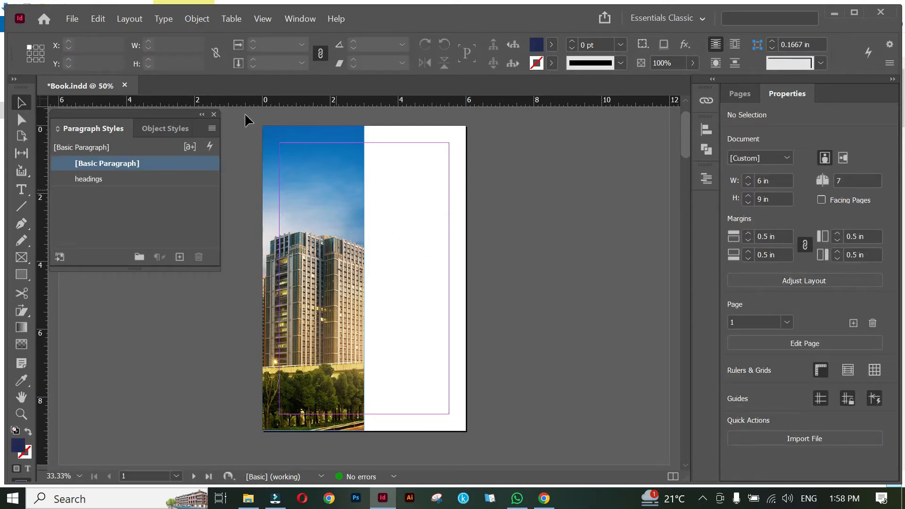
Generate a table of contents titled "Contents" from the headings style, with text anchors made in the source paragraphs
left_click(134, 21)
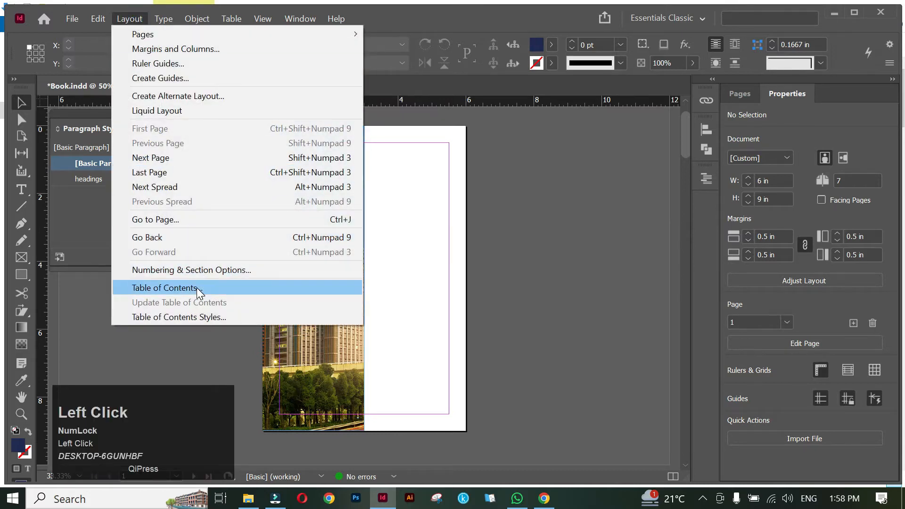
left_click(196, 287)
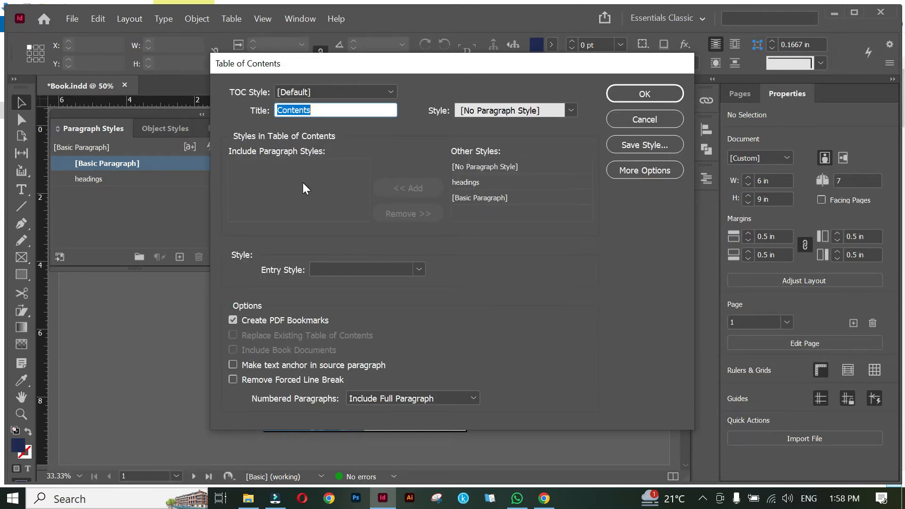
left_click(480, 181)
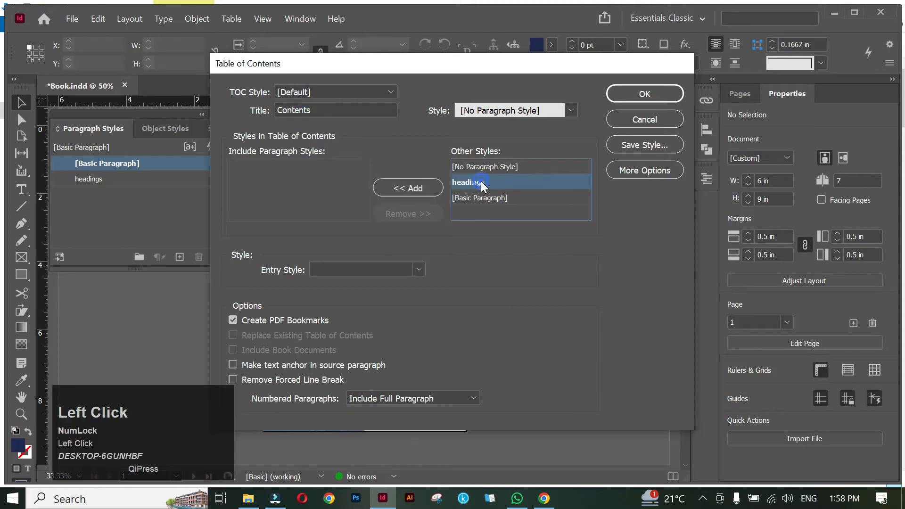
left_click(405, 187)
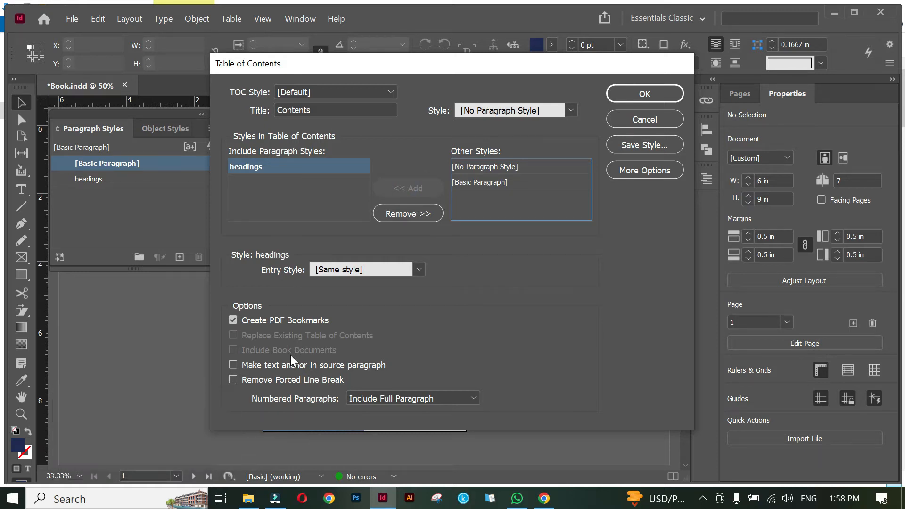
left_click(233, 364)
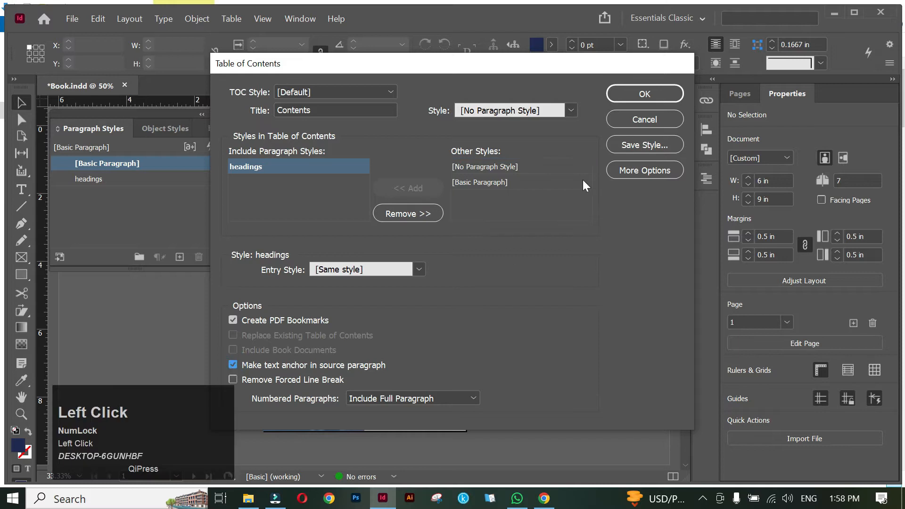
left_click(652, 94)
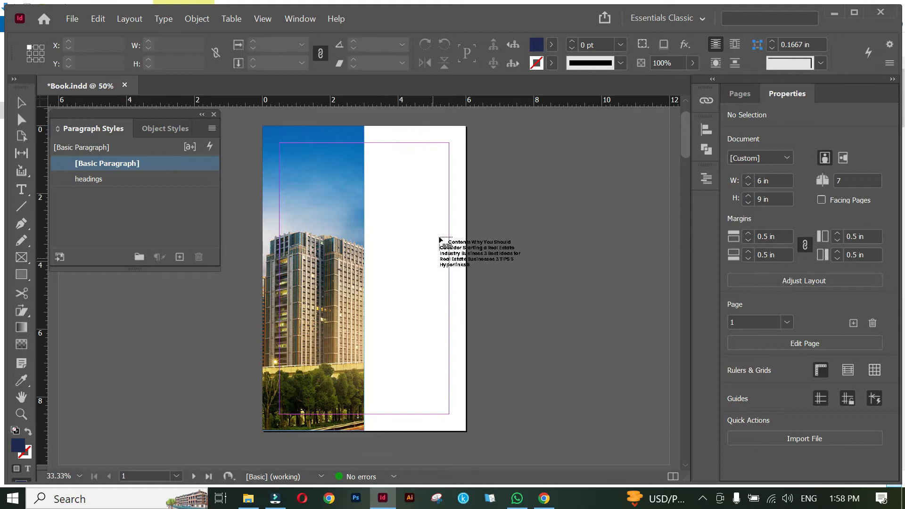
Place the table of contents beside the photo on page 1 in a frame about 2.3 in wide and 7.3 in high
left_click_drag(370, 143, 449, 390)
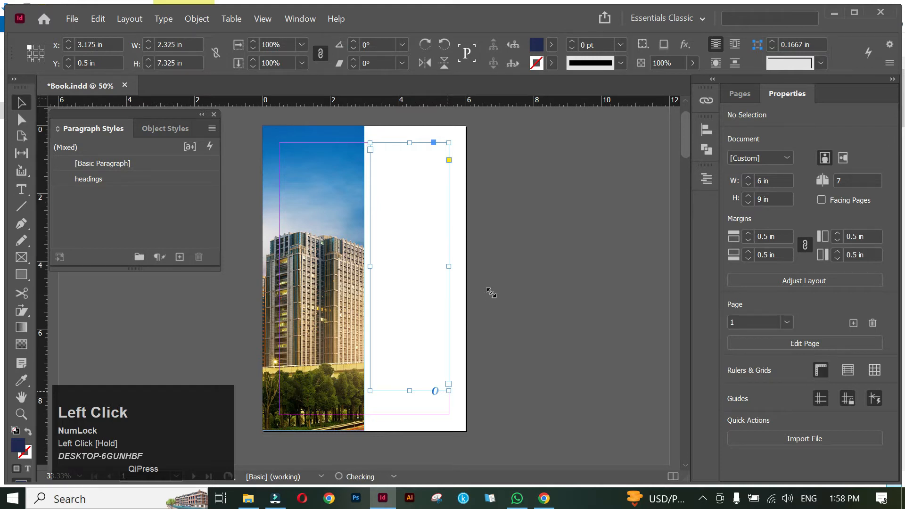
left_click(496, 240)
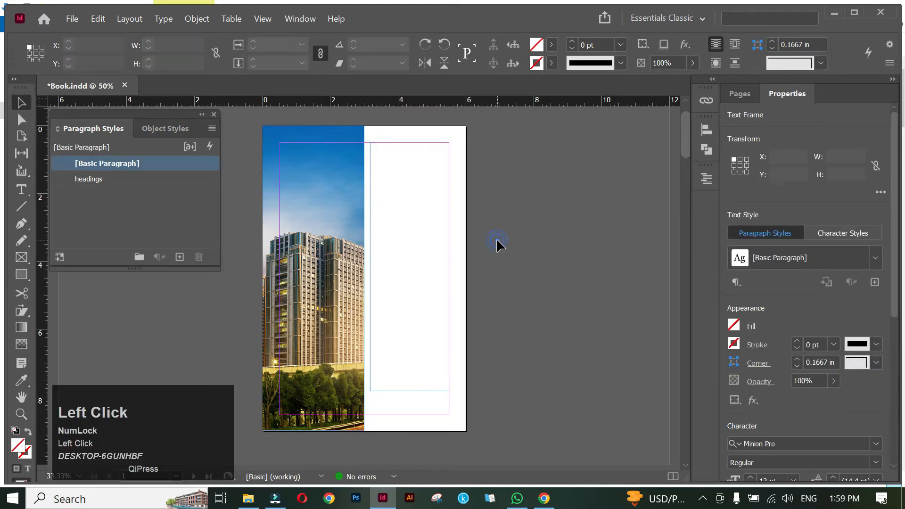
scroll(438, 333, "down", 5)
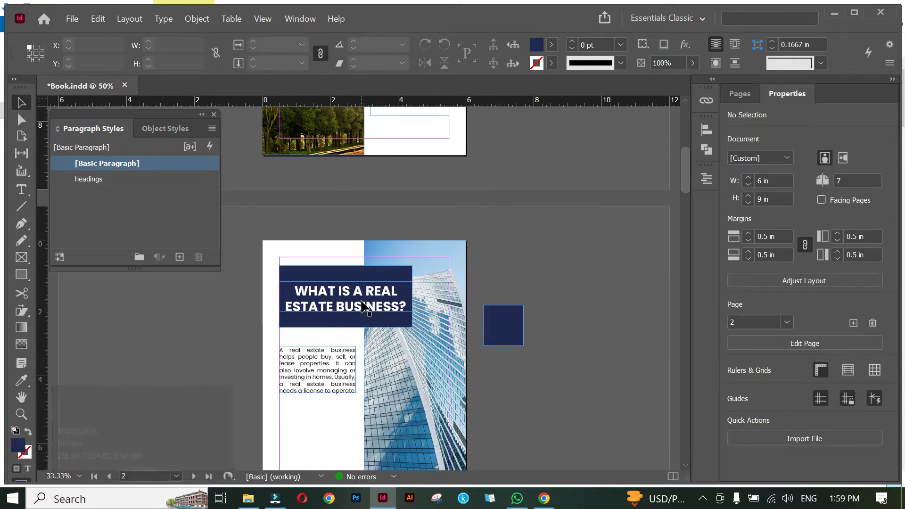
scroll(362, 307, "up", 3)
scroll(362, 306, "up", 2)
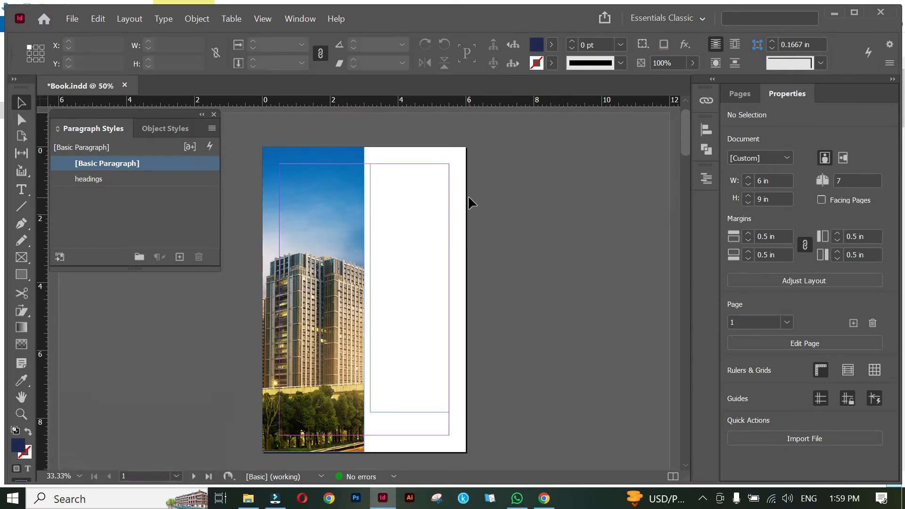
Set all of the table of contents text on page 1 to Black and align it left
left_click(421, 267)
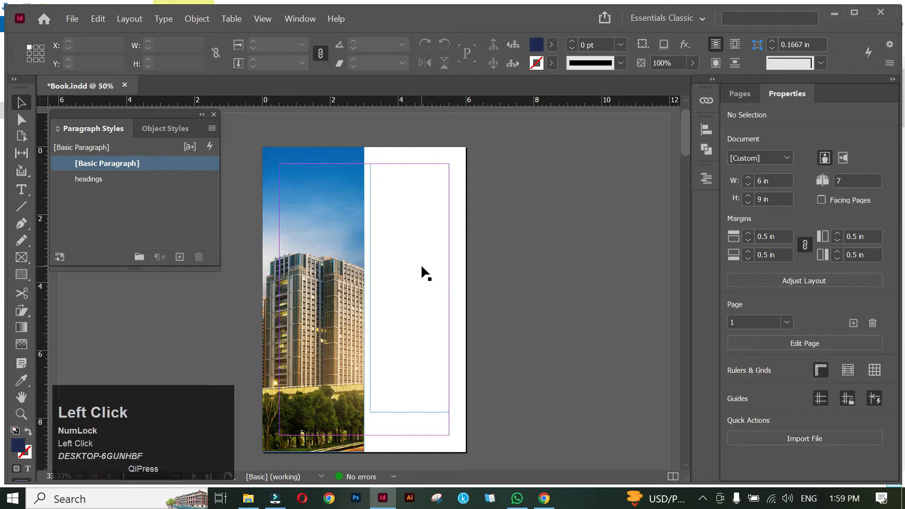
key("ctrl+a")
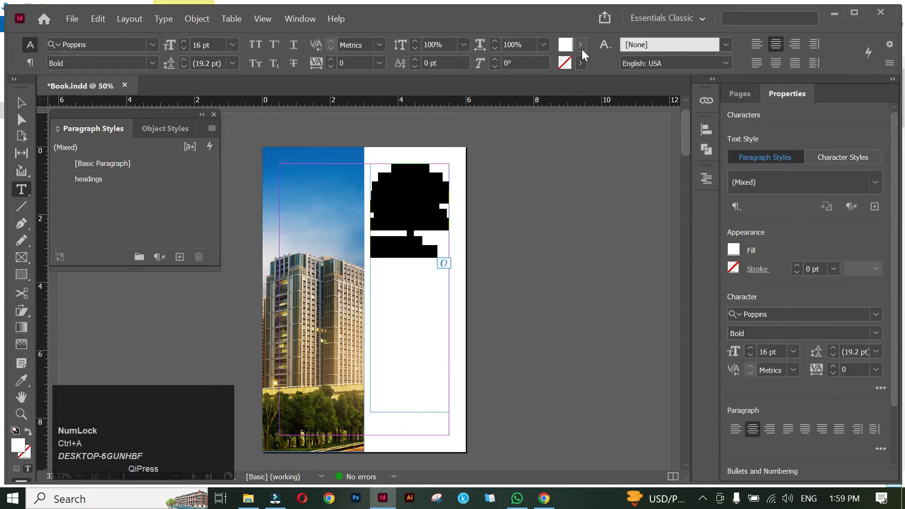
left_click(581, 45)
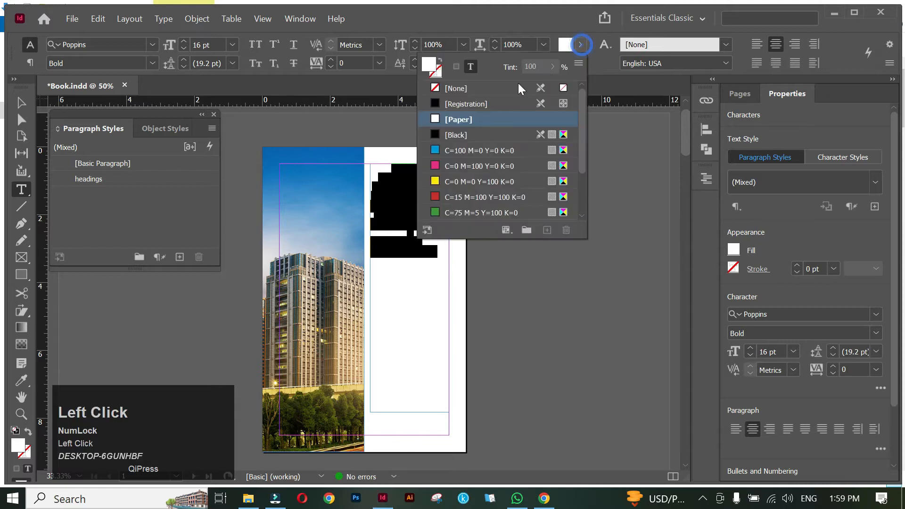
left_click(434, 134)
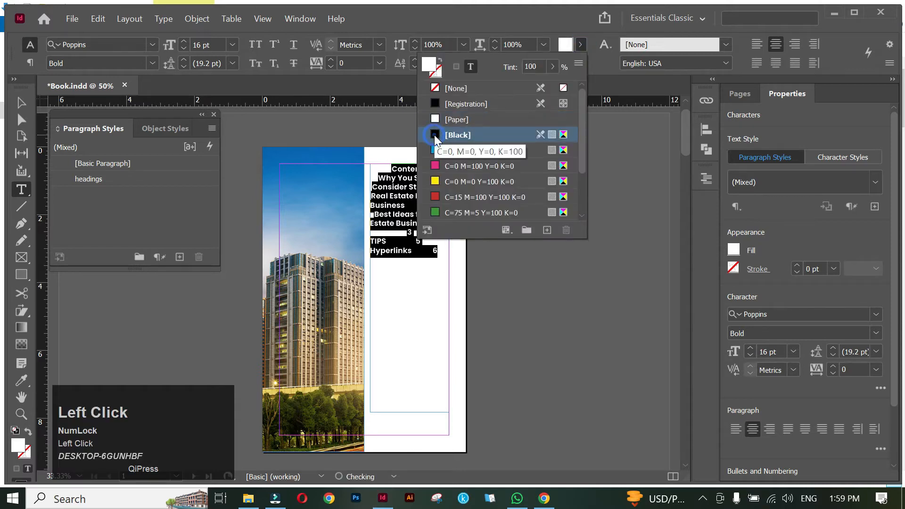
left_click(756, 45)
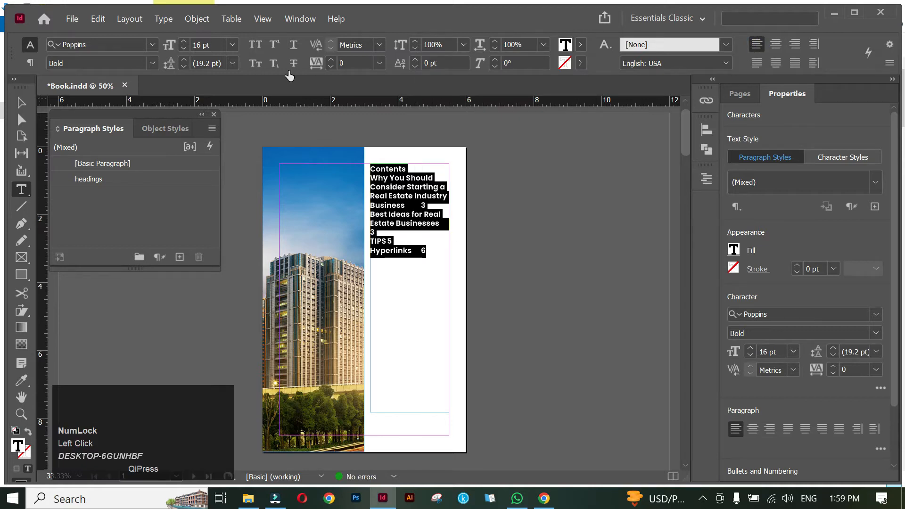
Reduce the contents text to 12 pt and set its Poppins font style to Regular
left_click(184, 48)
left_click(184, 47)
left_click(184, 47)
left_click(184, 48)
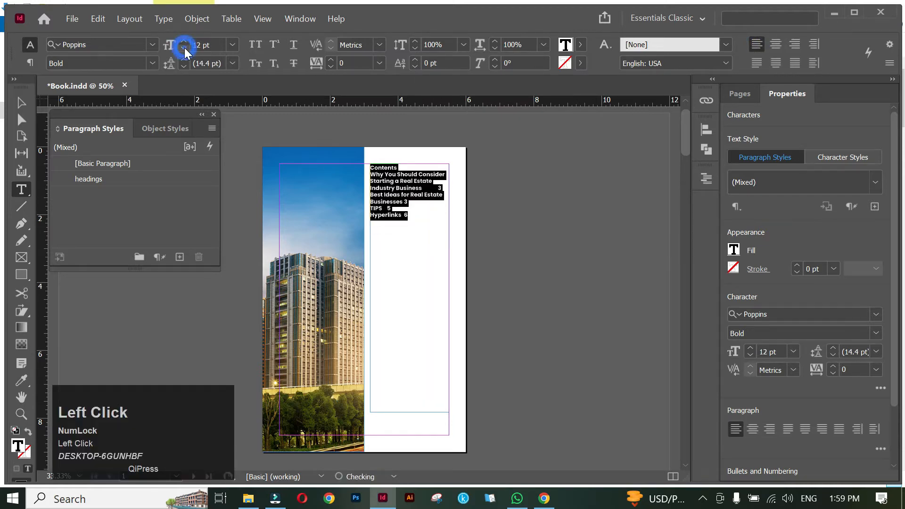
left_click(153, 63)
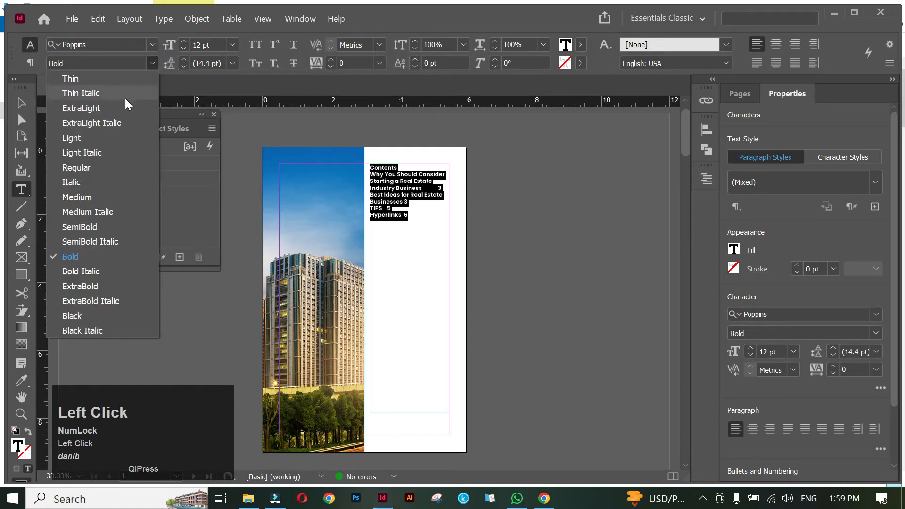
left_click(90, 168)
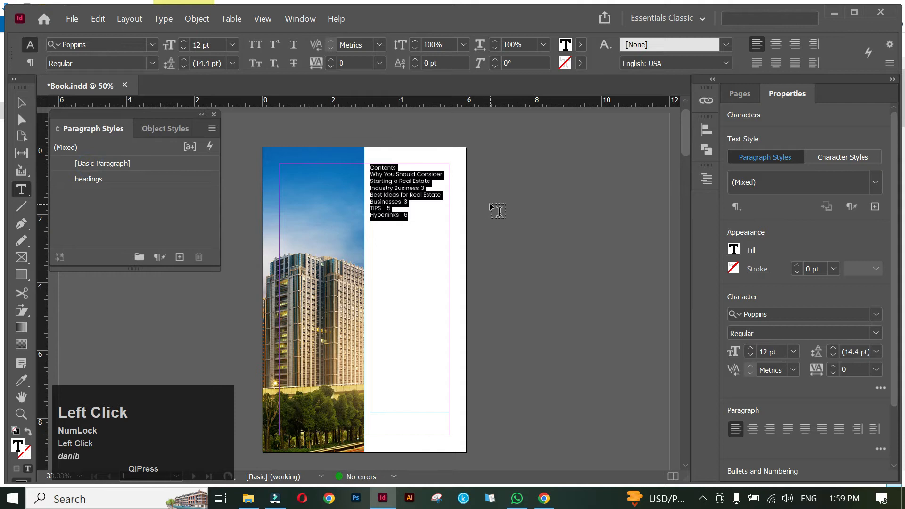
Turn off hyphenation for all of the table of contents text on page 1
left_click(890, 65)
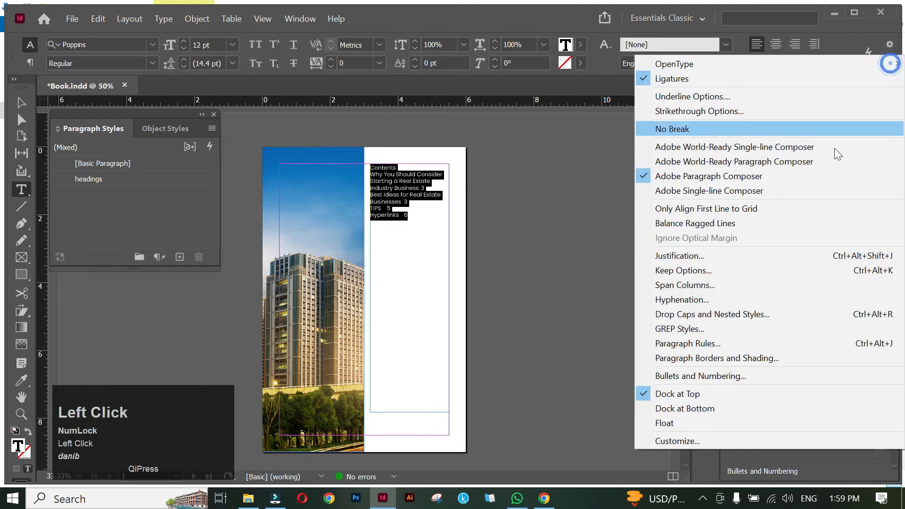
left_click(678, 297)
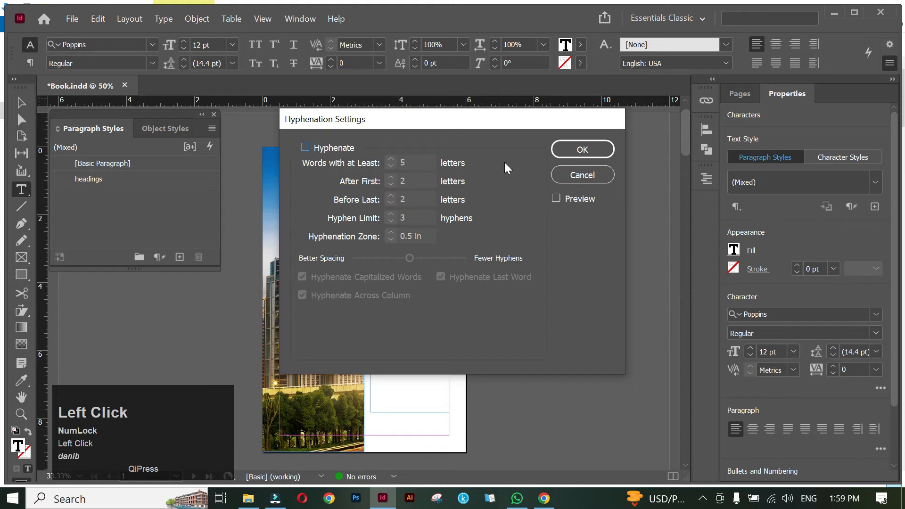
left_click(594, 148)
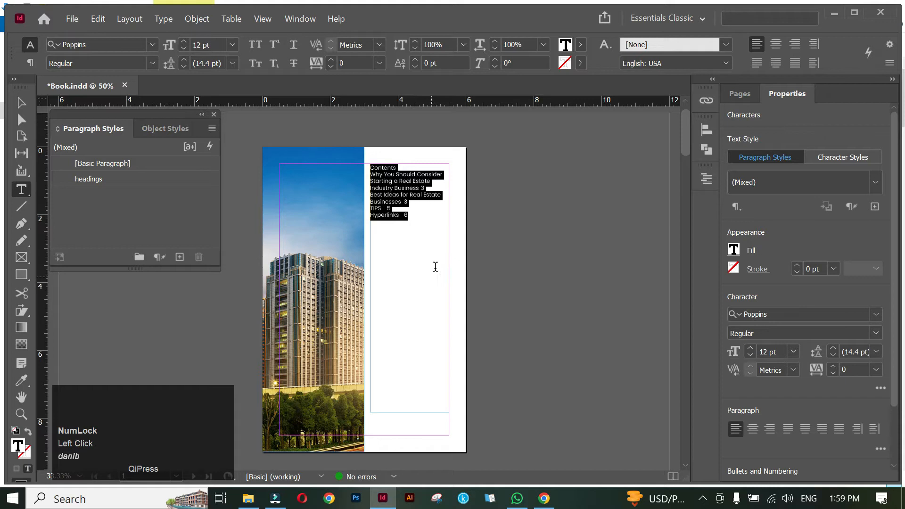
key("Escape")
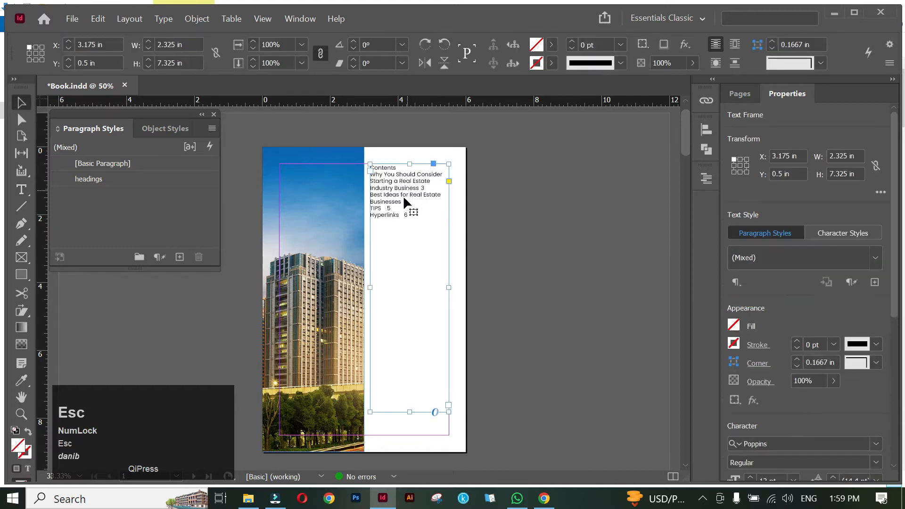
Delete the "Contents" title line from the table of contents text frame
left_click(403, 196)
double_click(395, 167)
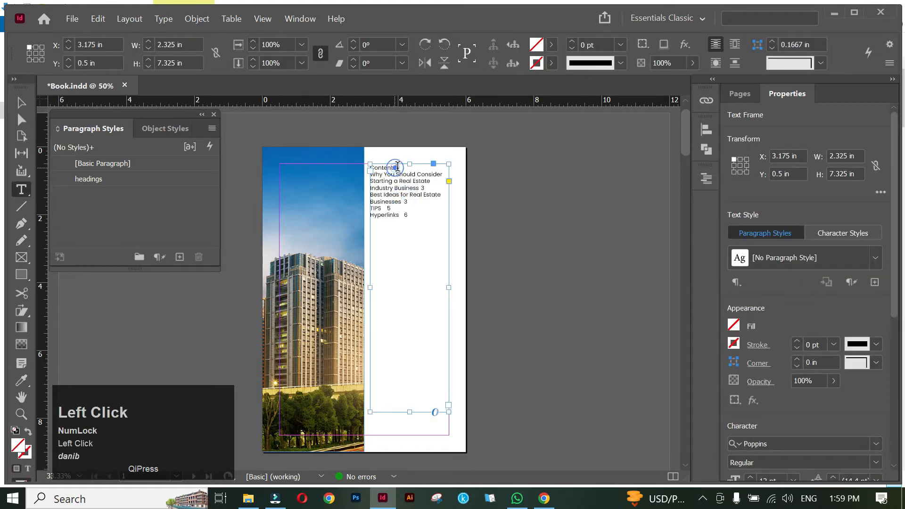
left_click_drag(401, 166, 367, 166)
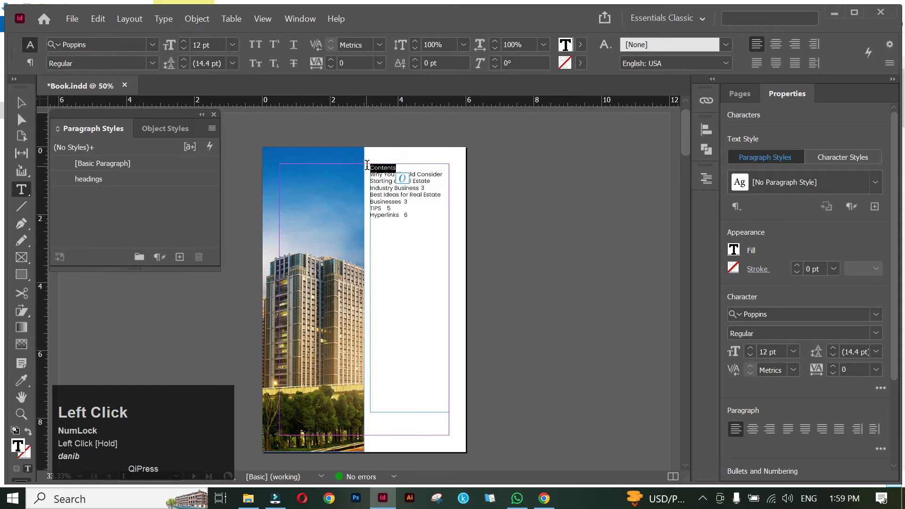
key("BackSpace")
key("Delete")
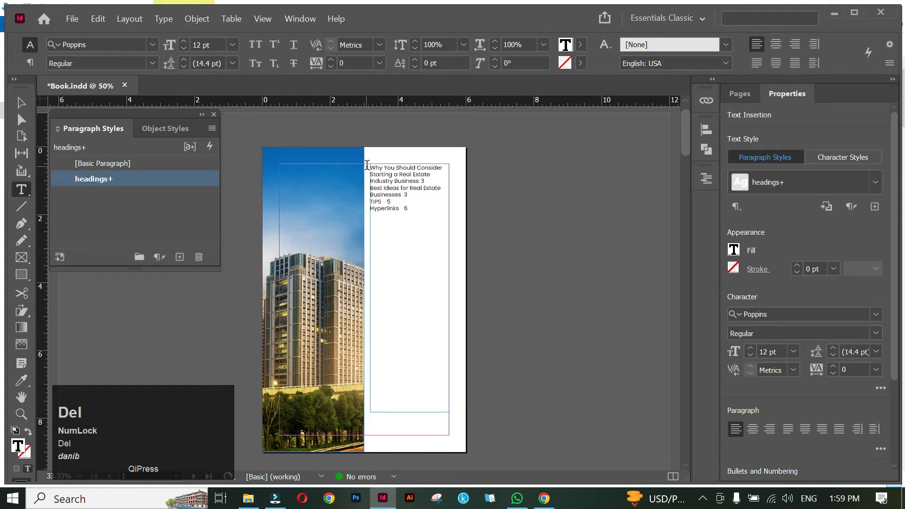
Move the table of contents frame straight down by about 1.2 in on page 1
key("Escape")
left_click(394, 155)
left_click_drag(400, 186, 404, 228)
left_click(402, 182)
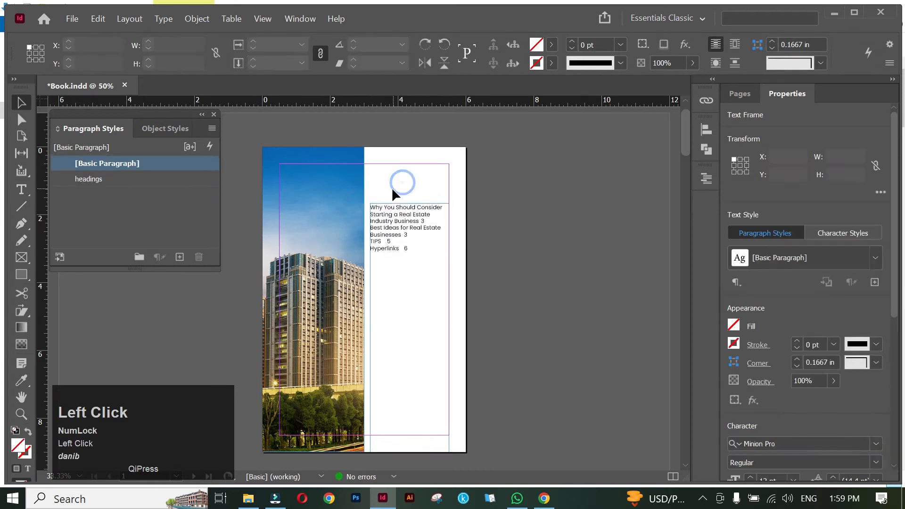
Draw a dark blue rectangle about 3.2 in wide and 1 in high above the contents list, overlapping the photo
scroll(394, 193, "up", 1)
left_click(22, 275)
left_click_drag(340, 183, 451, 217)
left_click_drag(451, 216, 401, 202)
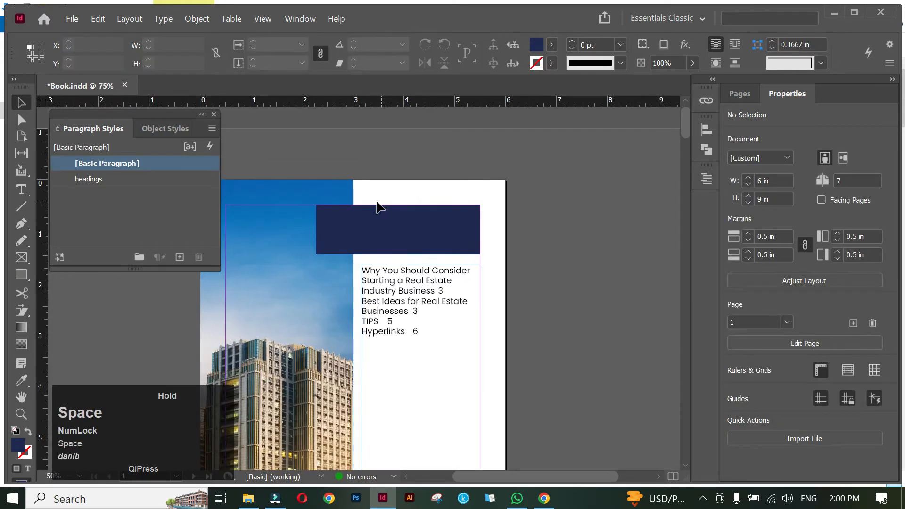
Add a text frame about 2.9 in by 0.6 in above the page reading "Contents", with the text coloured Paper
left_click(24, 186)
left_click_drag(372, 157, 521, 187)
type("Contents")
left_click_drag(374, 160, 561, 5)
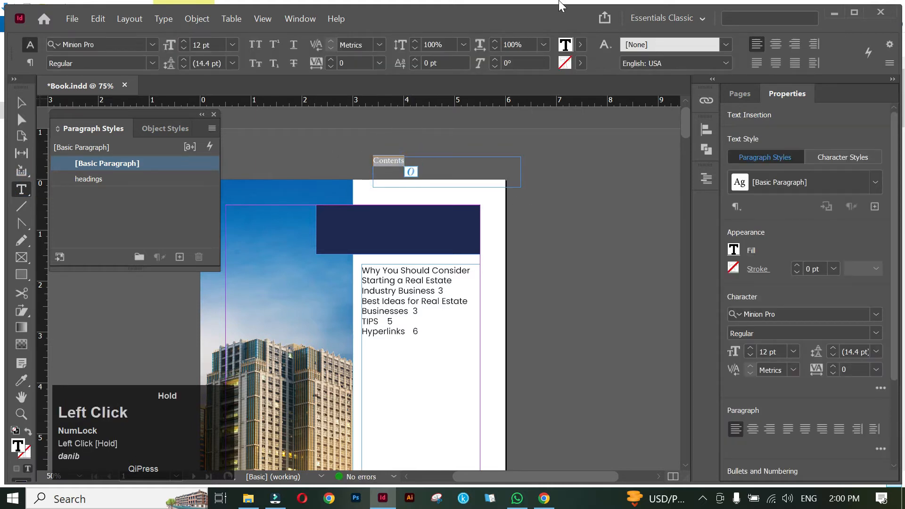
left_click(581, 44)
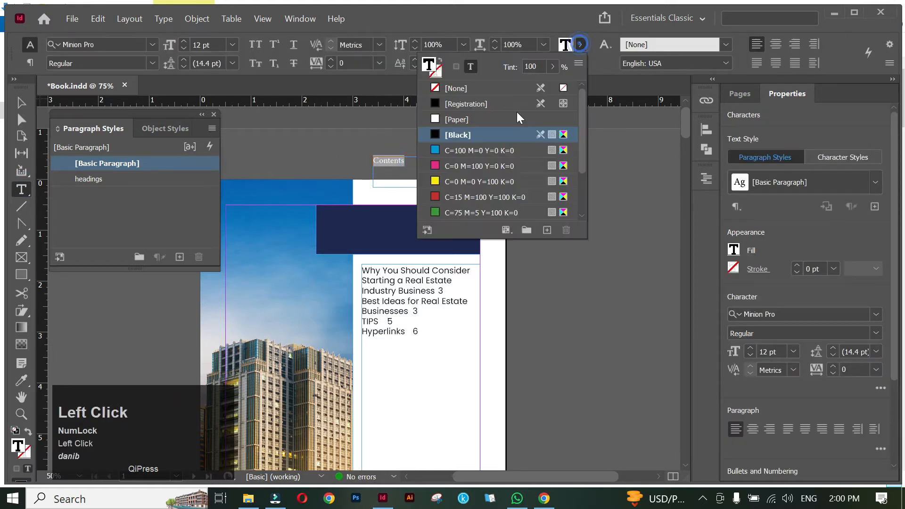
left_click(437, 118)
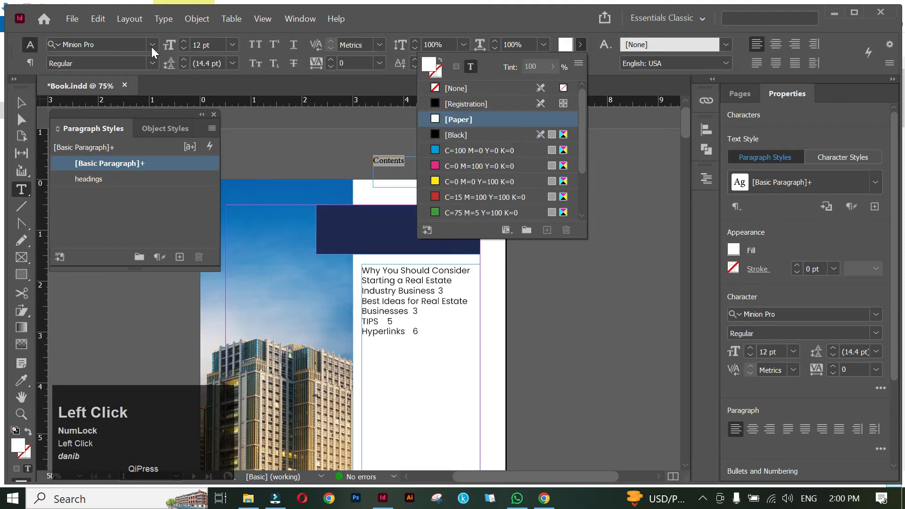
Set the new Contents title to the Poppins font in the Bold style
left_click(133, 46)
type("Poppins")
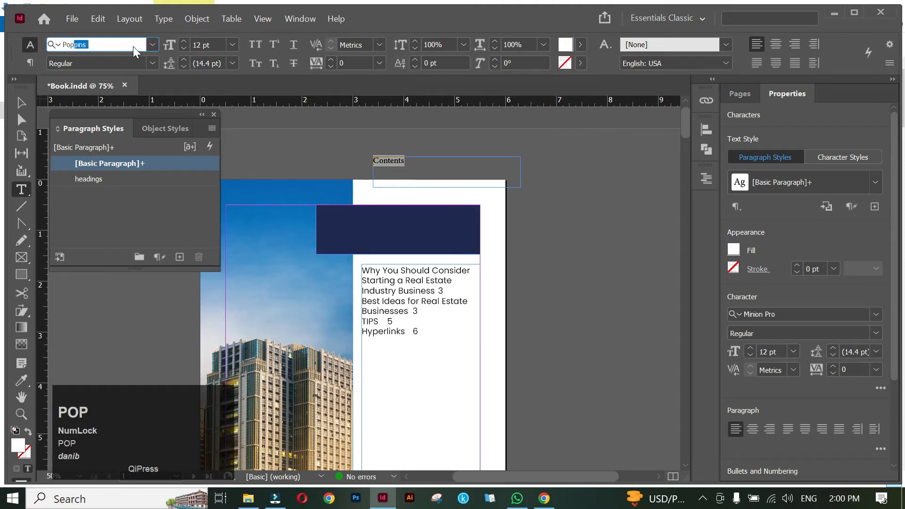
key("Return")
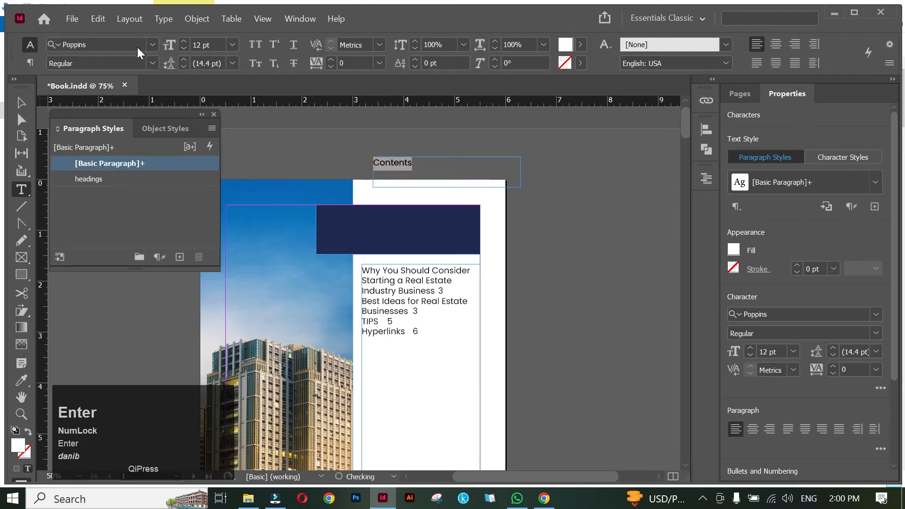
left_click(152, 63)
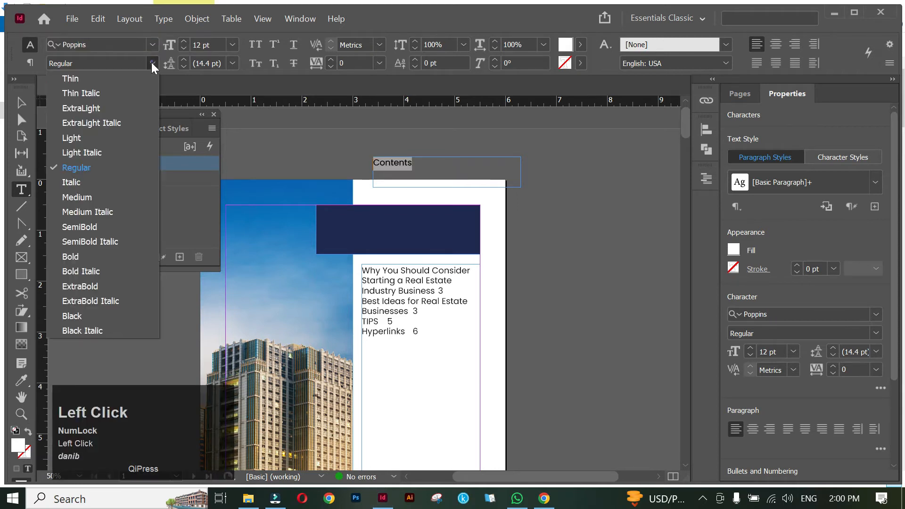
left_click(78, 255)
Increase the Contents title to 16 pt and set it in all caps
left_click(182, 43)
left_click(182, 43)
left_click(182, 43)
left_click(182, 44)
left_click(255, 45)
key("Escape")
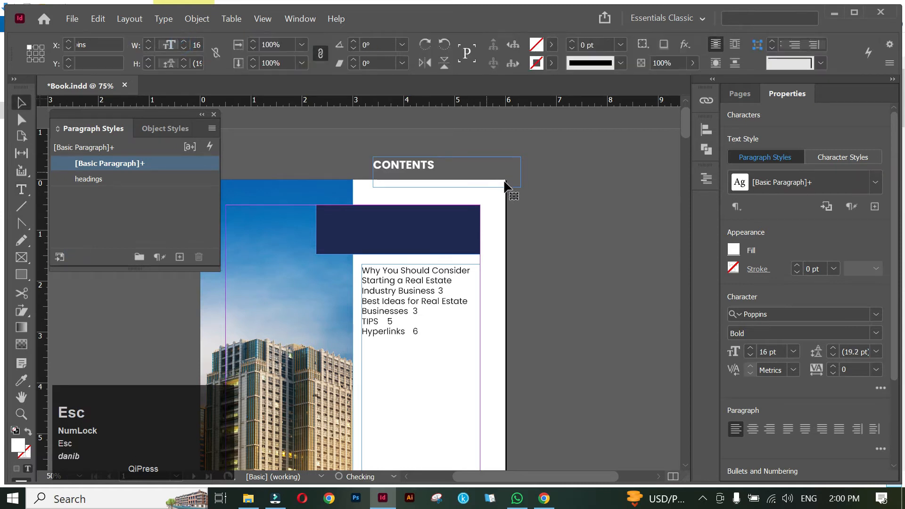
Move the CONTENTS title onto the dark blue rectangle and enlarge its text to 30 pt
left_click_drag(401, 166, 351, 226)
double_click(355, 227)
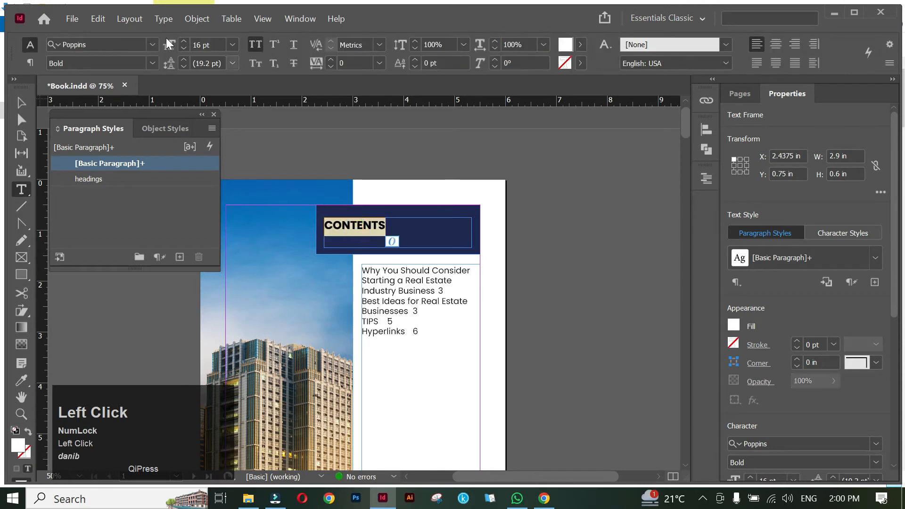
left_click(182, 43)
left_click_drag(181, 43, 182, 43)
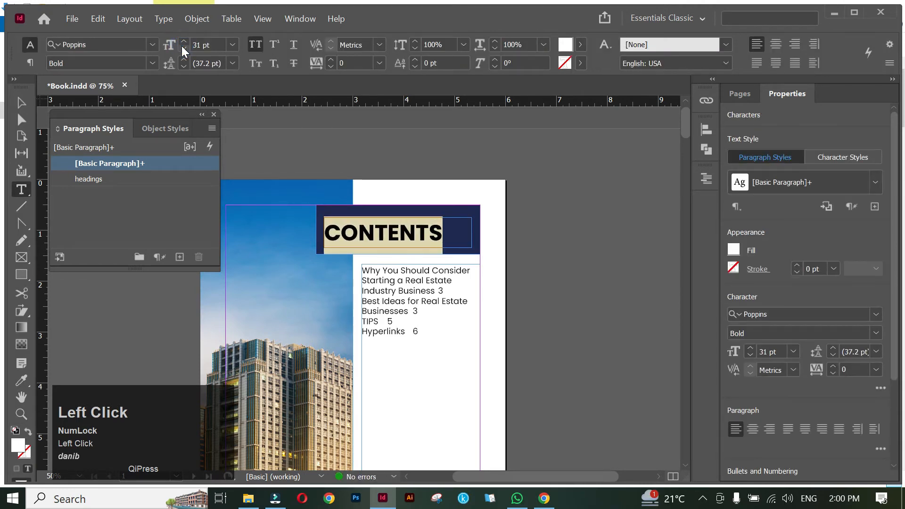
key("Escape")
Fit the CONTENTS frame to its text and centre it horizontally and vertically with the dark blue rectangle
left_click(471, 247)
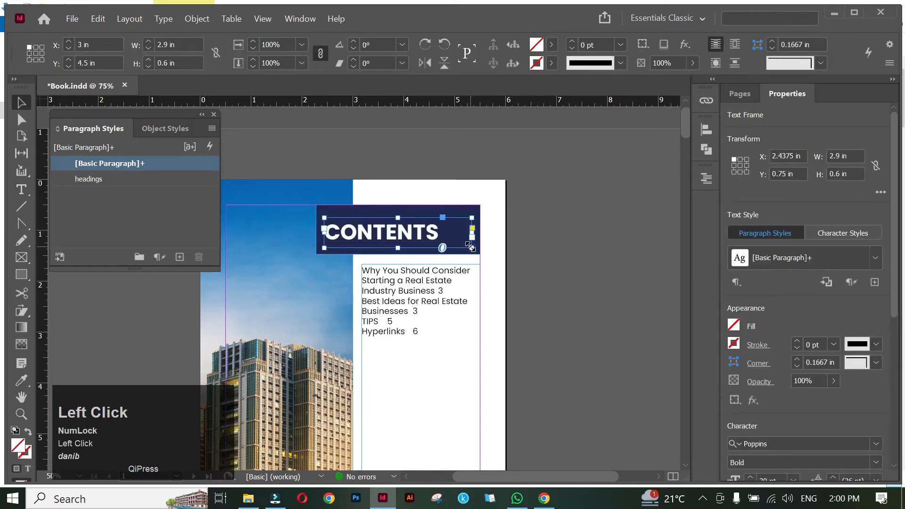
left_click_drag(390, 194, 425, 243)
left_click(472, 222)
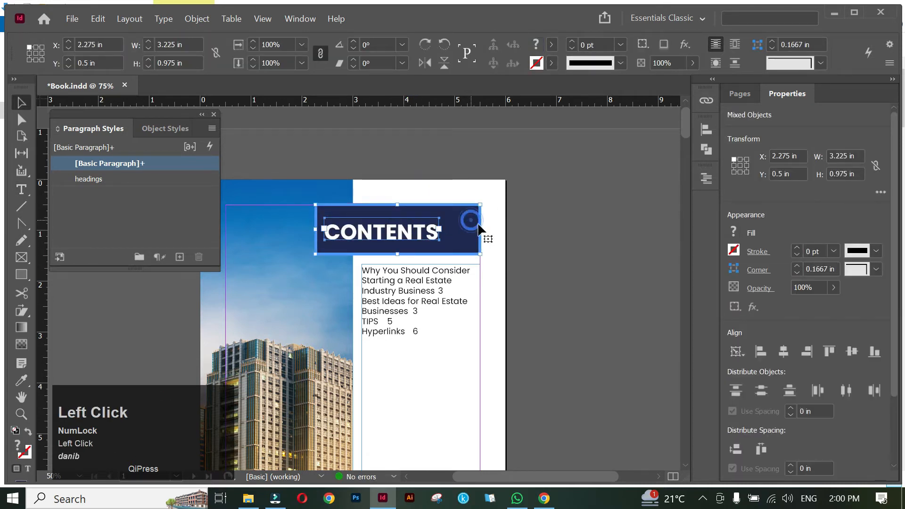
left_click(783, 351)
left_click(852, 351)
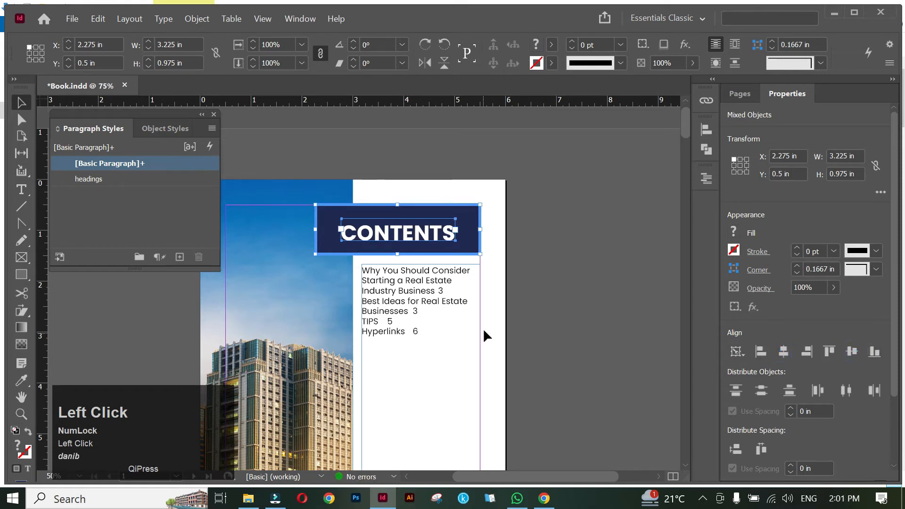
left_click(495, 361)
Add a left-aligned tab stop at 2.1806 in to all of the table of contents entries
key("space")
left_click_drag(495, 362, 528, 237)
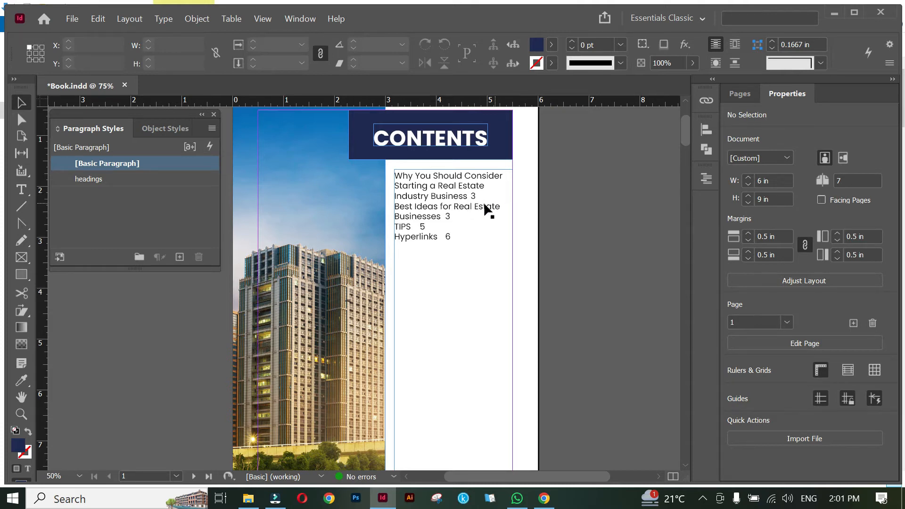
key("space")
left_click_drag(445, 191, 428, 190)
double_click(396, 175)
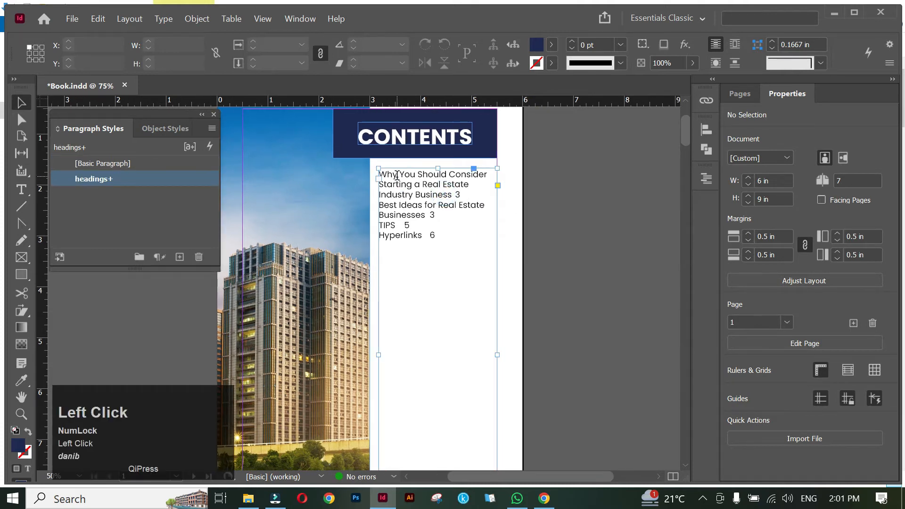
left_click_drag(379, 174, 339, 222)
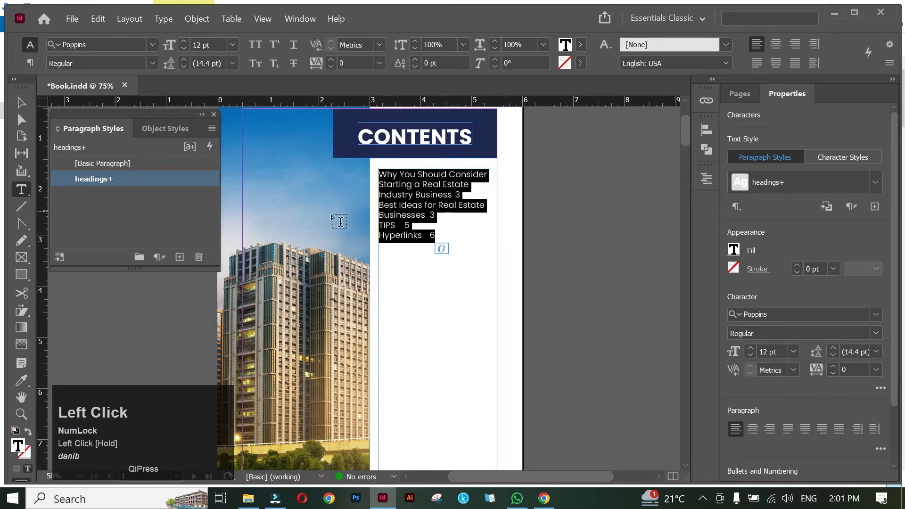
left_click(163, 21)
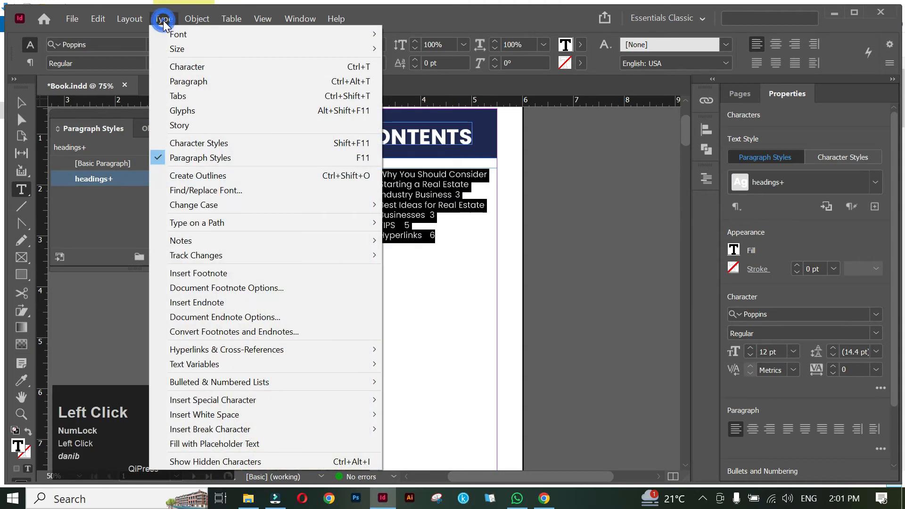
left_click(191, 95)
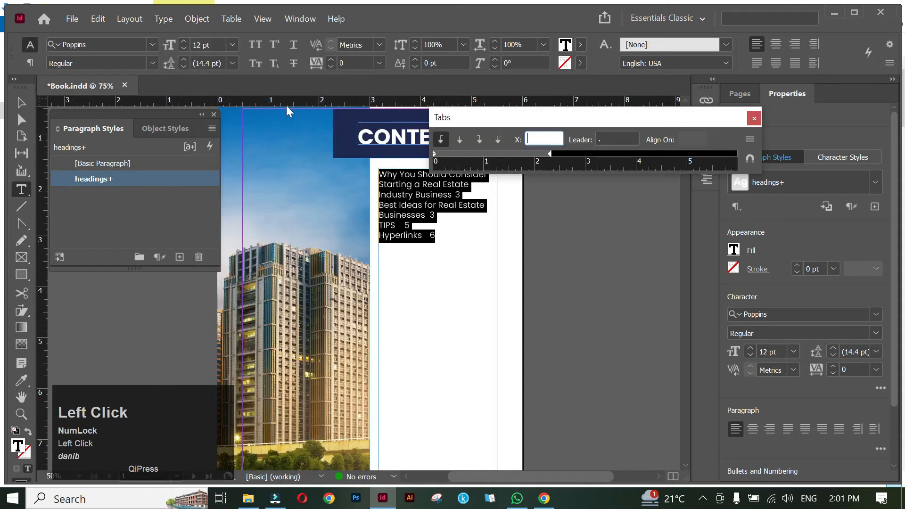
left_click(544, 154)
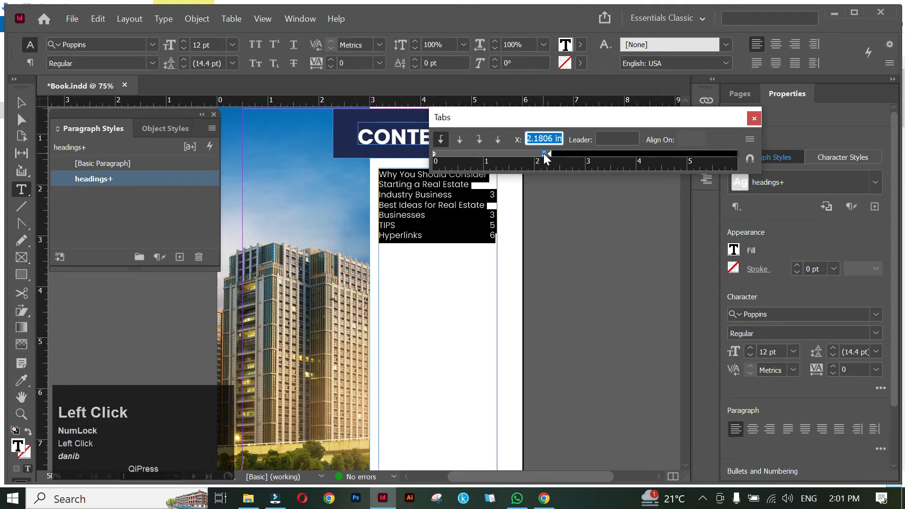
Give the contents entries' tab stop a "." leader and close the tab settings
scroll(497, 222, "up", 1)
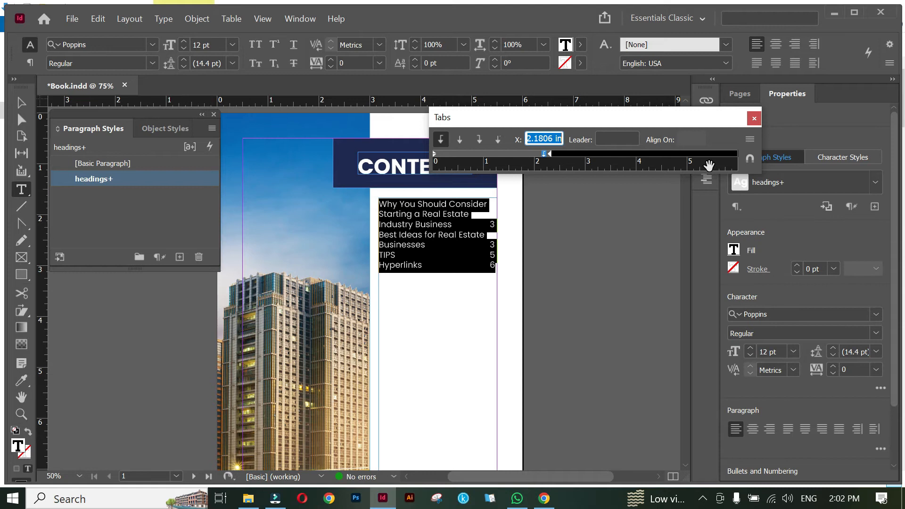
mouse_move(711, 163)
left_mouse_down()
mouse_move(646, 167)
mouse_move(696, 162)
left_mouse_up()
left_click_drag(558, 166, 605, 163)
left_click(618, 136)
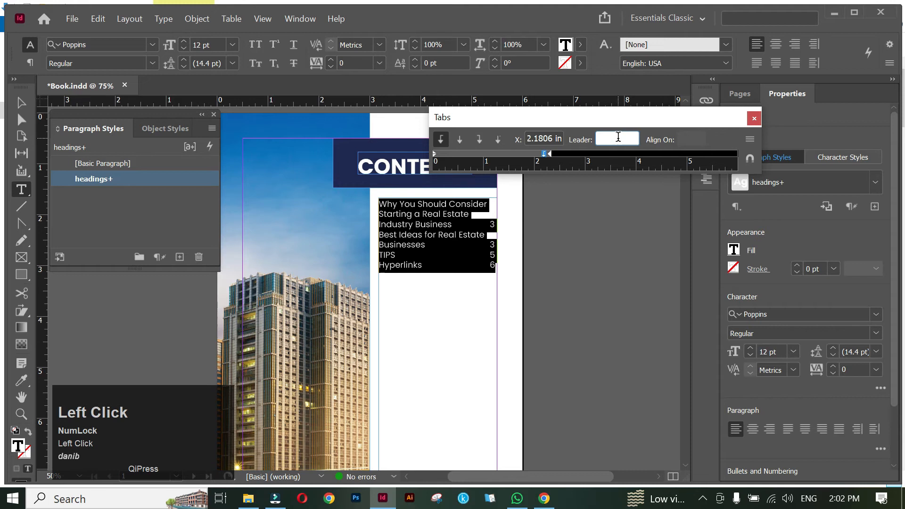
type(".")
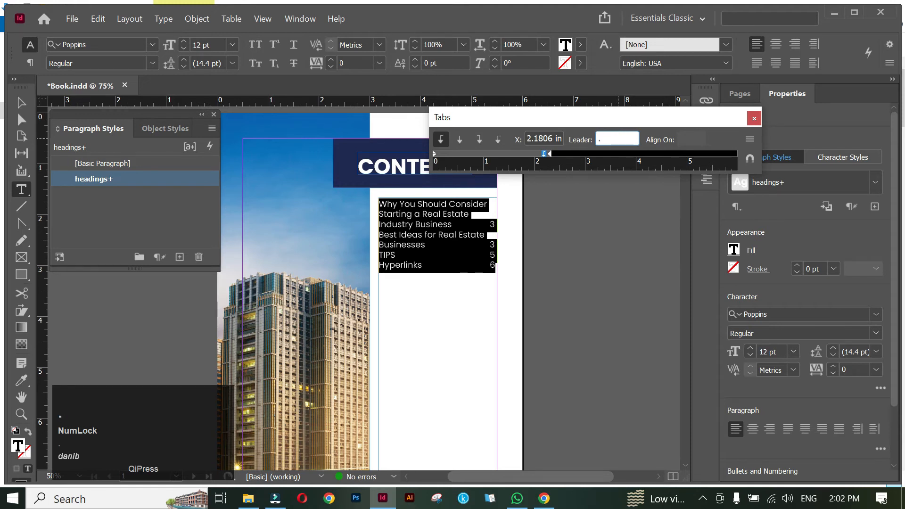
key("Return")
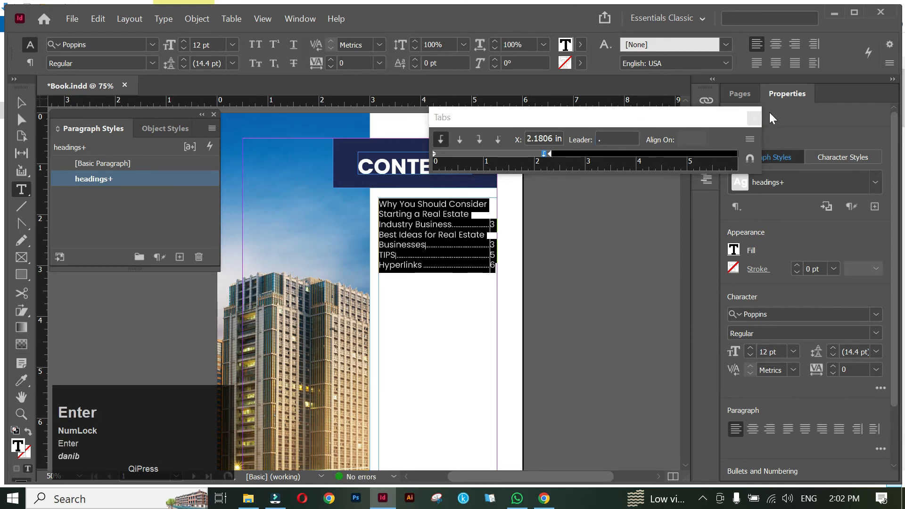
left_click(754, 118)
left_click(442, 241)
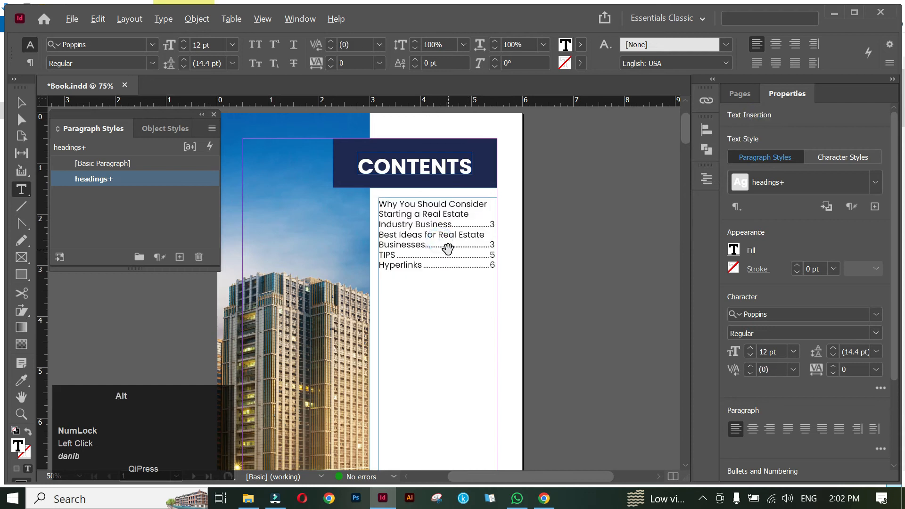
Set the leading of all the table of contents entries to 20 pt
scroll(447, 248, "up", 1)
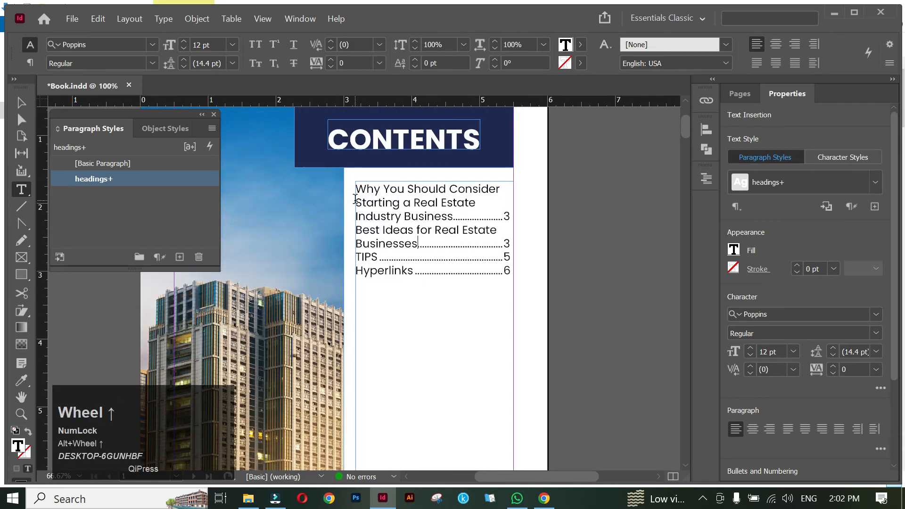
left_click_drag(356, 185, 511, 274)
left_click(183, 59)
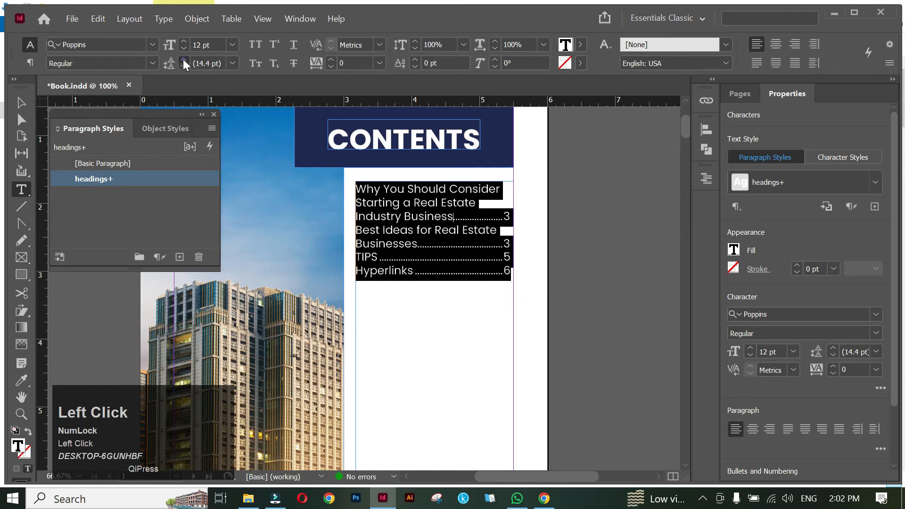
left_click(184, 60)
left_click(184, 60)
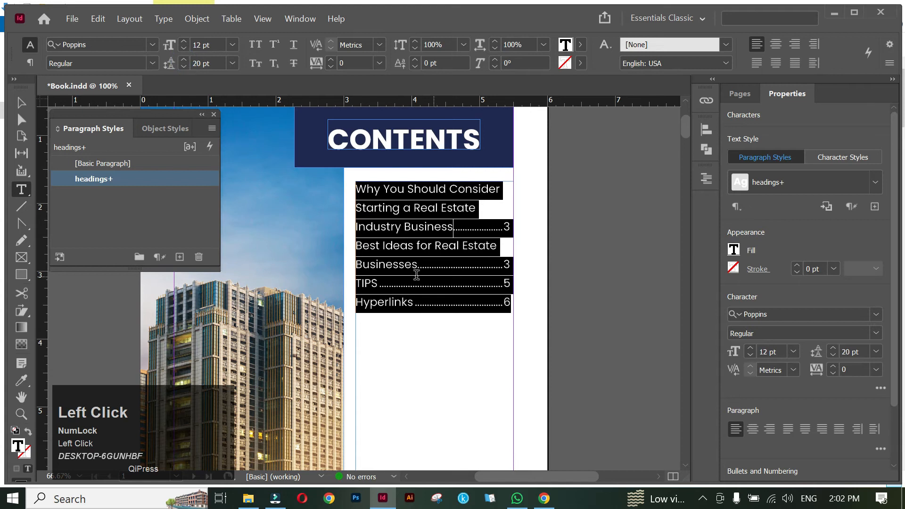
Change the case of all the table of contents entries to Title Case
left_click(416, 275)
scroll(367, 295, "up", 1, "alt")
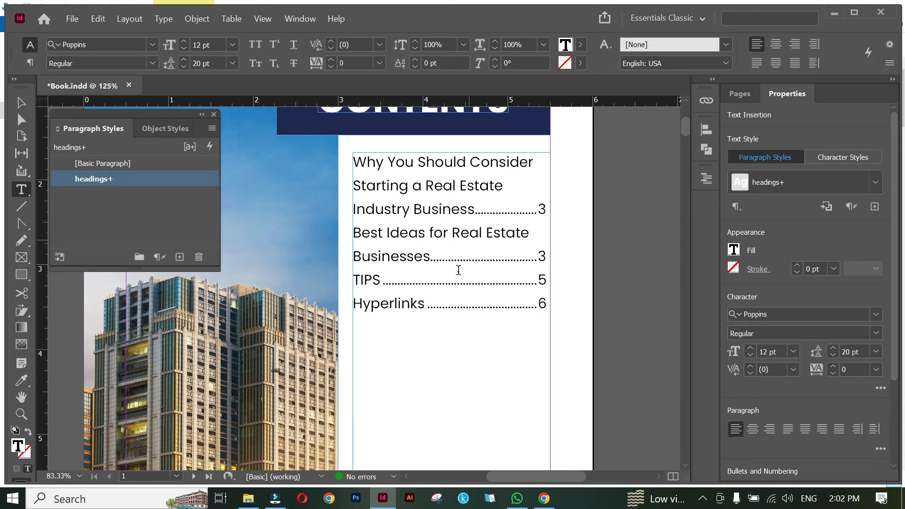
key("ctrl+a")
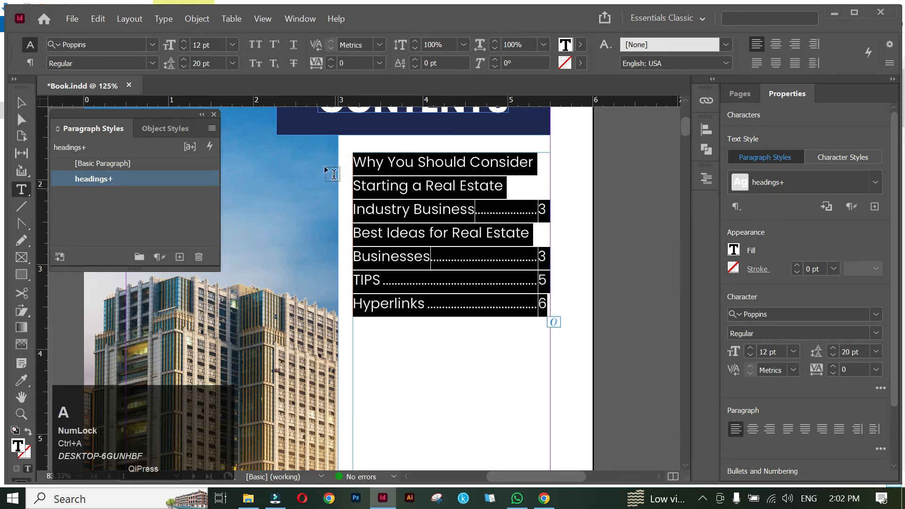
left_click(163, 20)
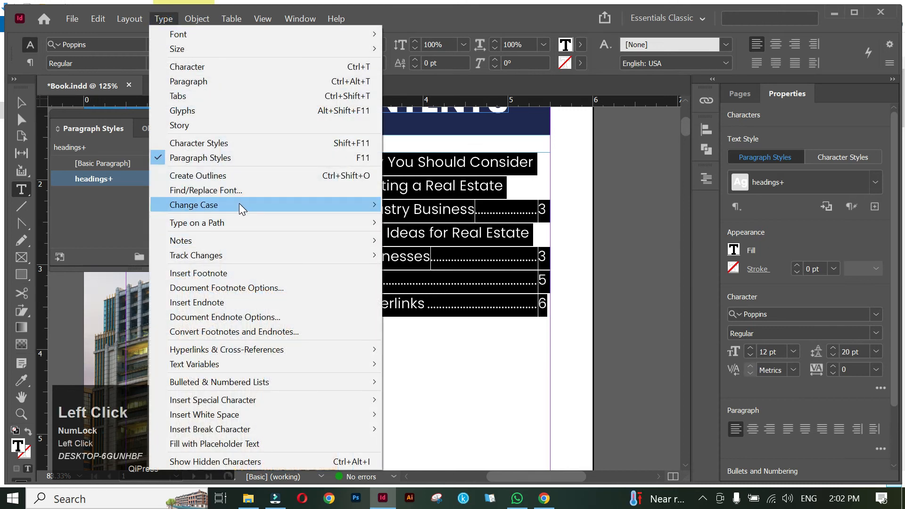
mouse_move(308, 209)
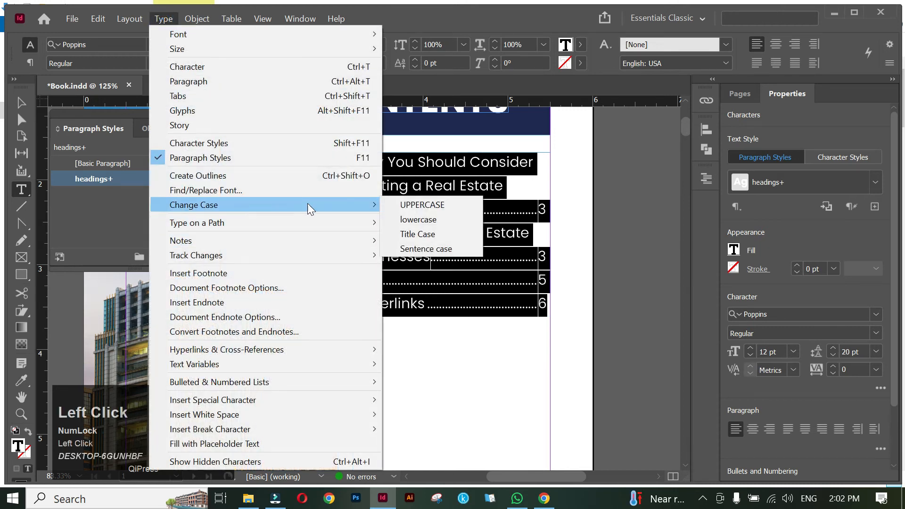
left_click(439, 235)
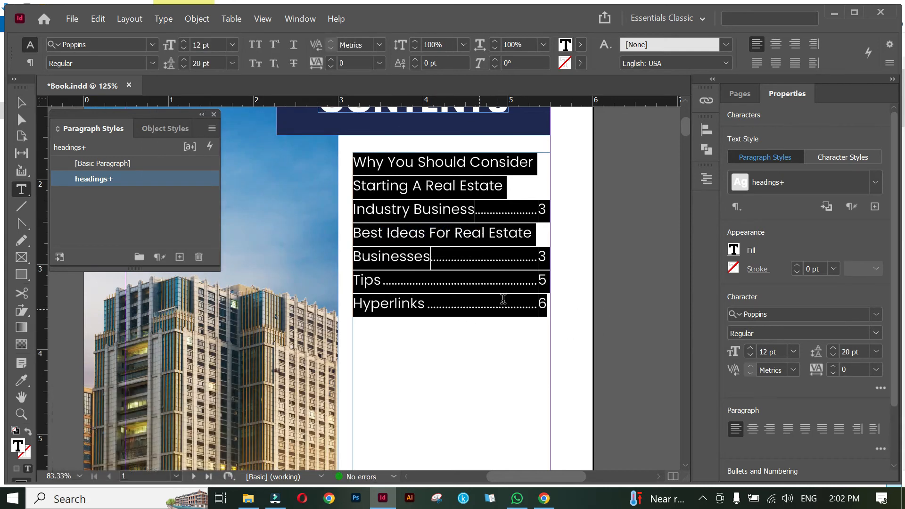
Shorten the table of contents text frame by raising its bottom edge to about 5.5 in down the page
key("Escape")
scroll(560, 306, "down", 1)
left_click_drag(559, 333, 543, 234)
scroll(536, 303, "down", 1)
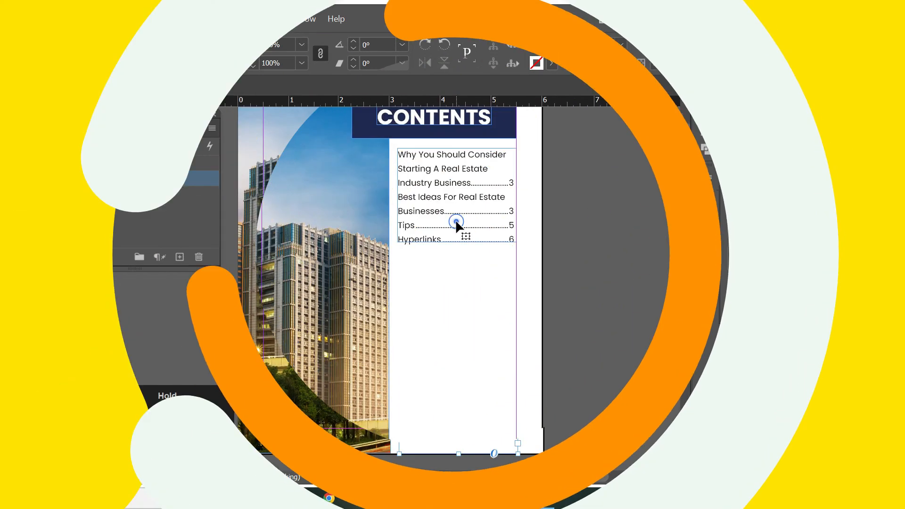
left_click_drag(456, 220, 460, 346)
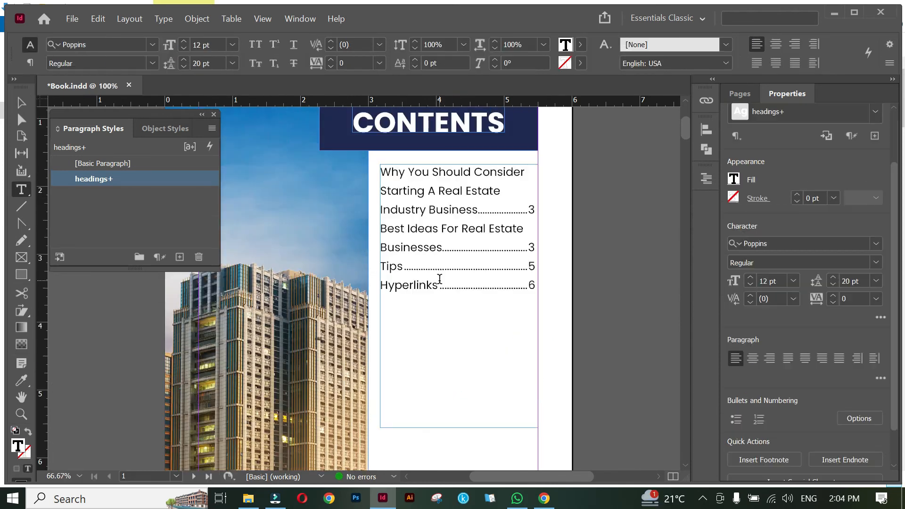
left_click_drag(381, 171, 534, 210)
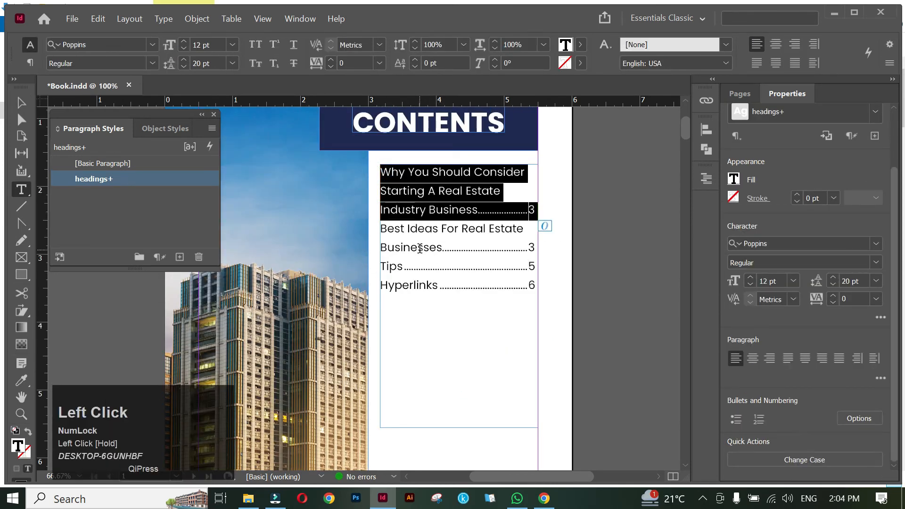
left_click_drag(378, 246, 541, 247)
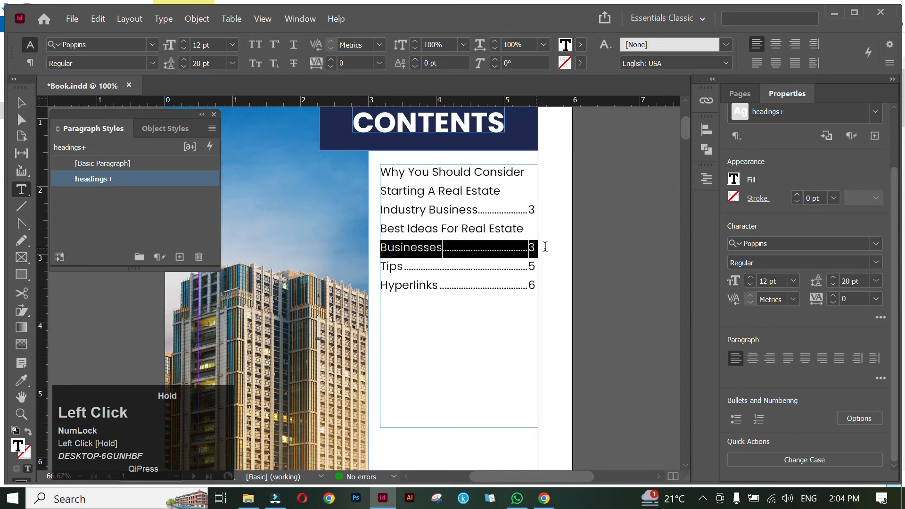
left_click_drag(381, 266, 542, 267)
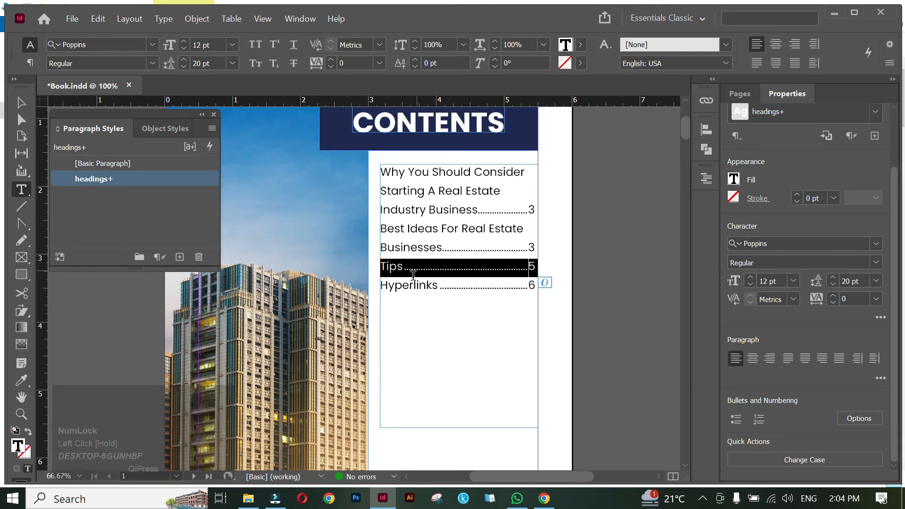
Indent the Tips entry in the table of contents 0.25 in from the left and deselect the text
left_click(385, 264)
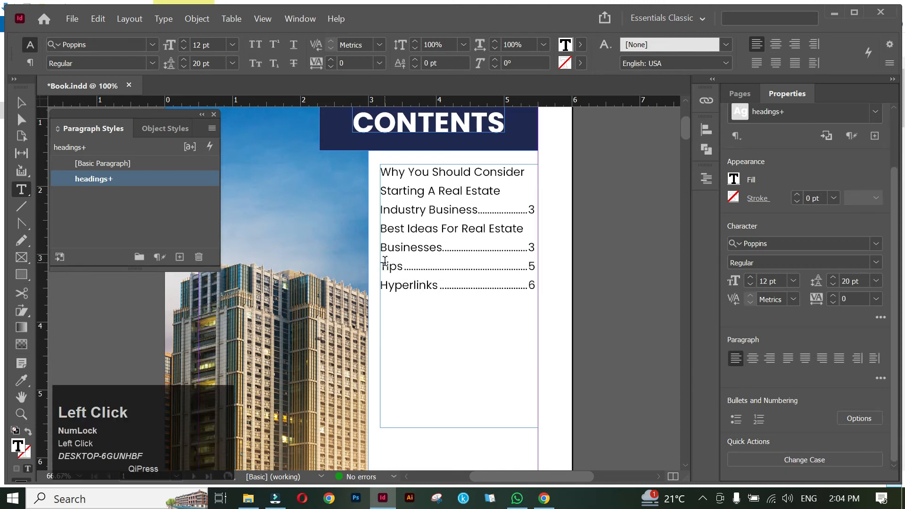
left_click(381, 265)
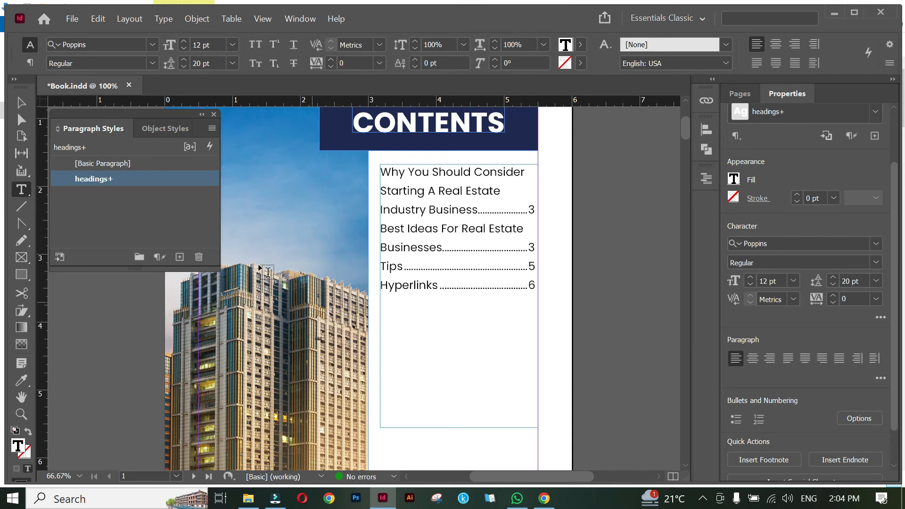
left_click(30, 63)
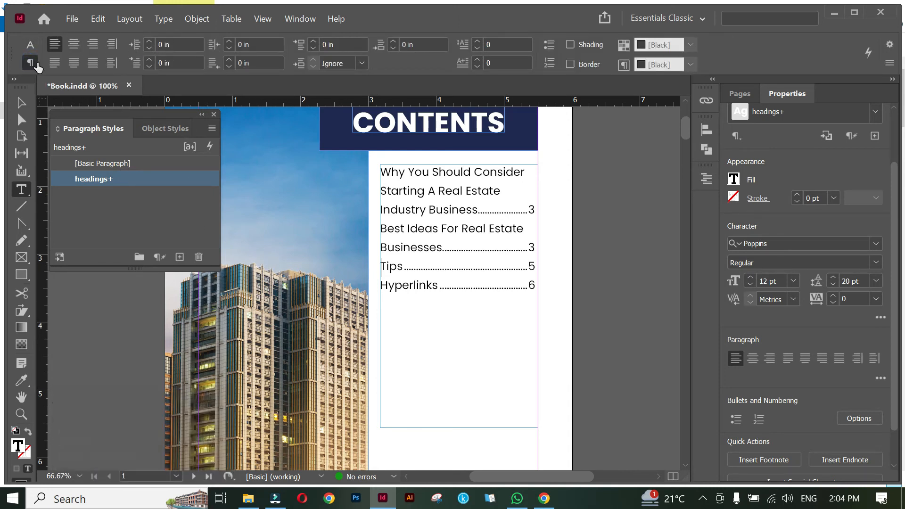
left_click(150, 42)
left_click(150, 41)
left_click(151, 41)
left_click(149, 43)
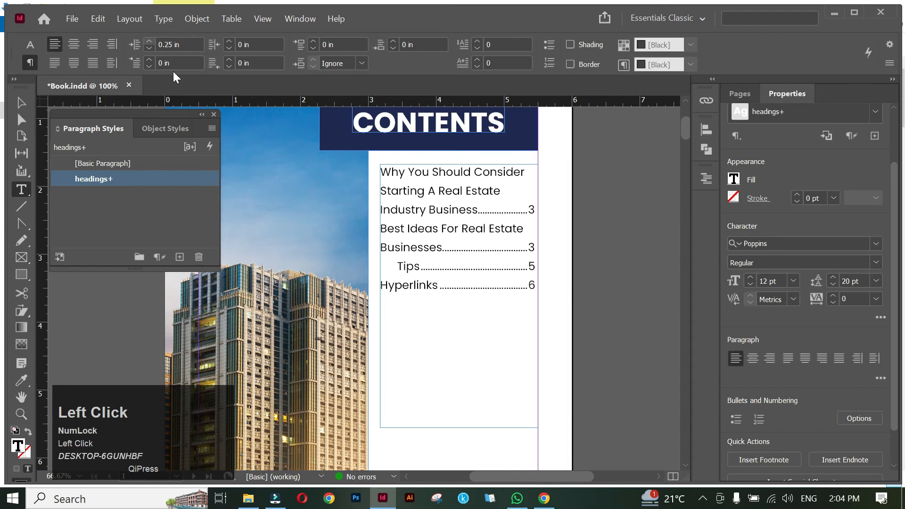
key("Escape")
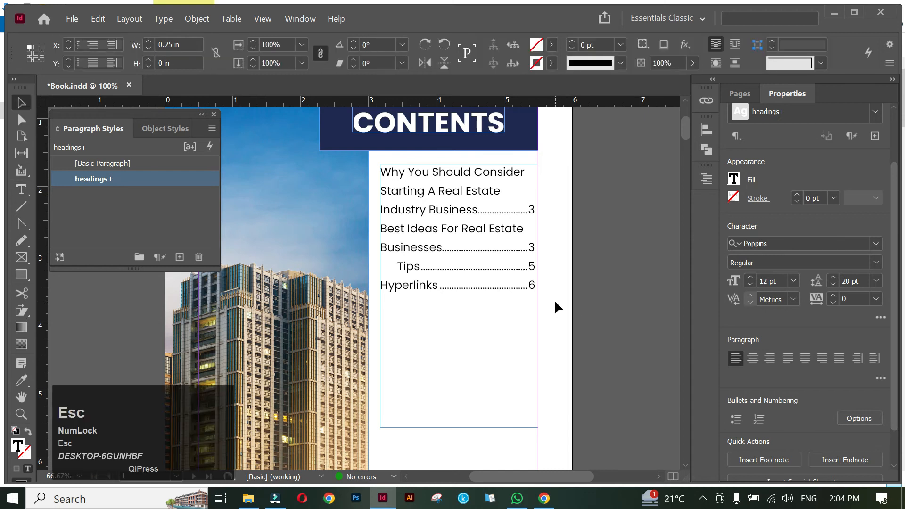
left_click(550, 309)
key("space")
left_click_drag(557, 324, 549, 308)
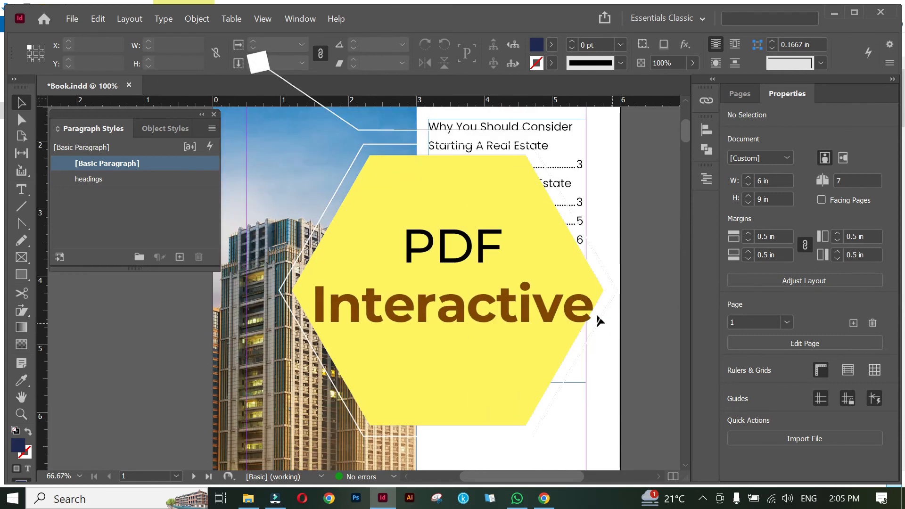
Export all pages as an Adobe PDF (Interactive) named Book in Downloads, replacing the existing file and accepting conversion to RGB
left_click(72, 19)
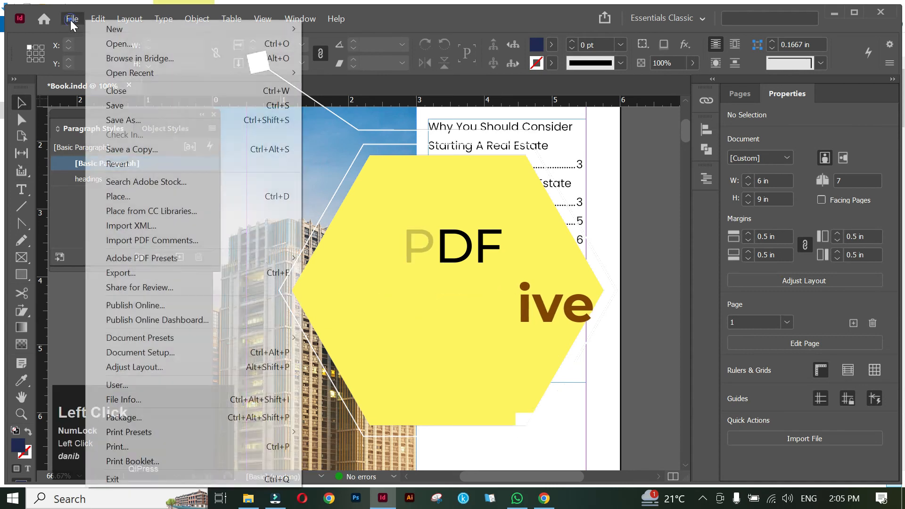
left_click(149, 276)
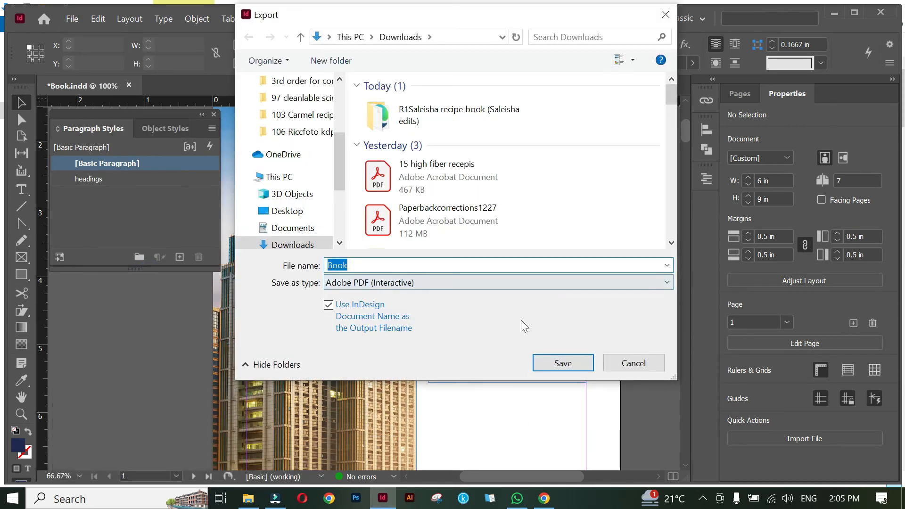
left_click(561, 364)
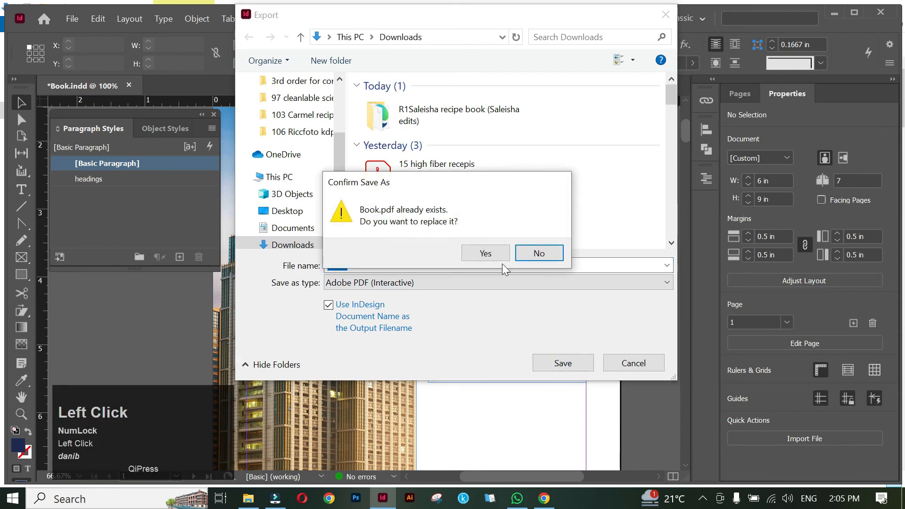
left_click(489, 256)
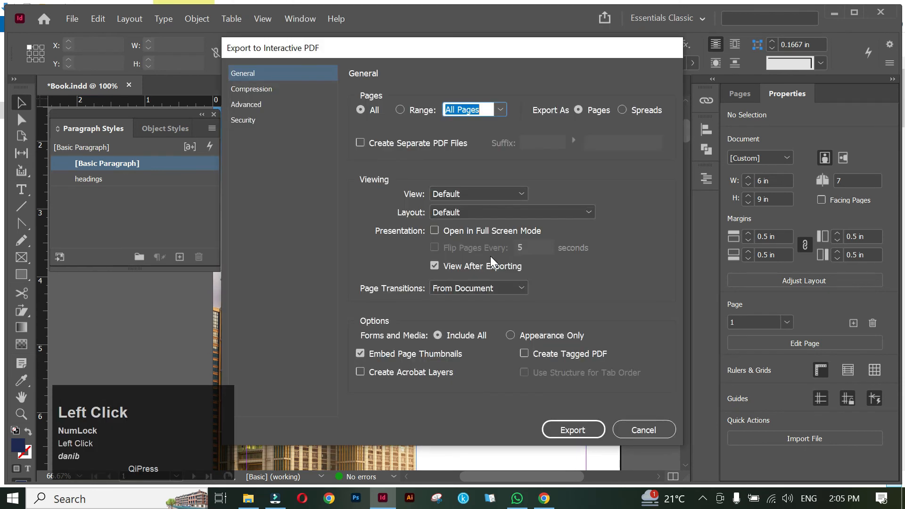
left_click(568, 430)
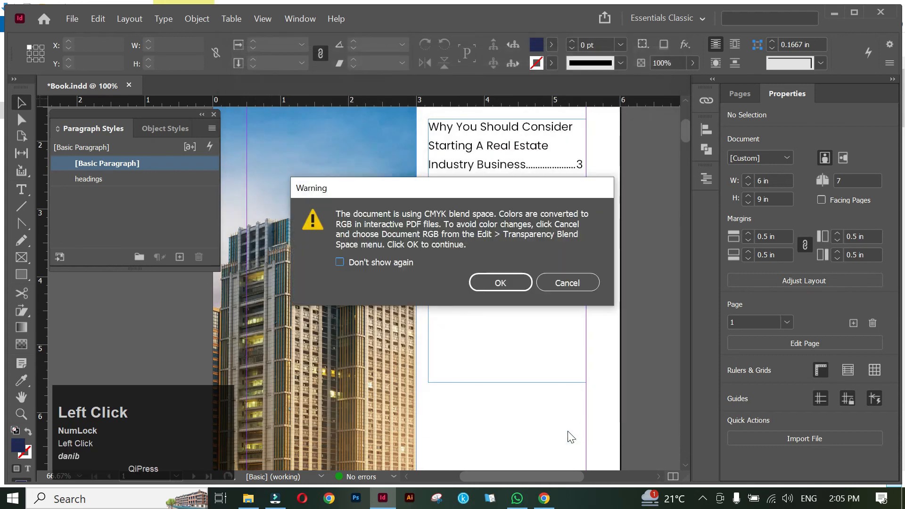
left_click(518, 285)
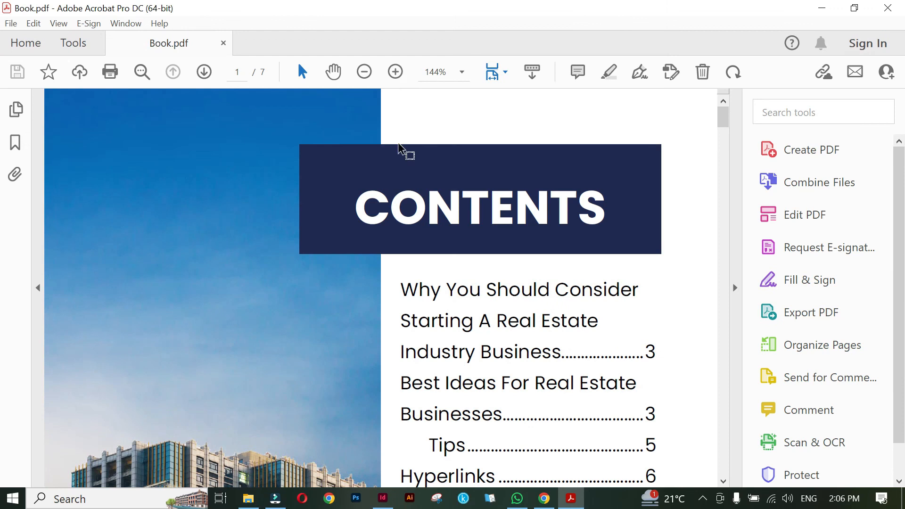
Test the contents links in the exported Book.pdf in Acrobat by following the Industry Business entry and the Tips entry
left_click(364, 71)
left_click(364, 72)
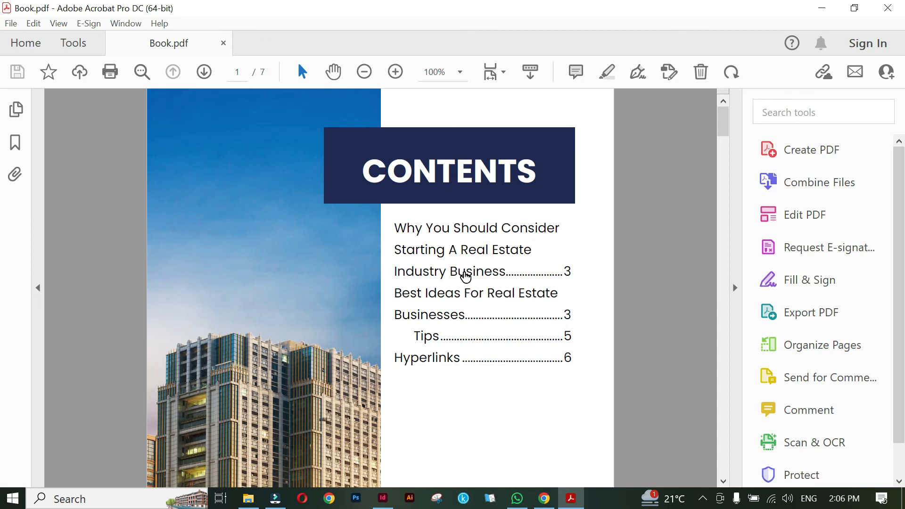
left_click(466, 277)
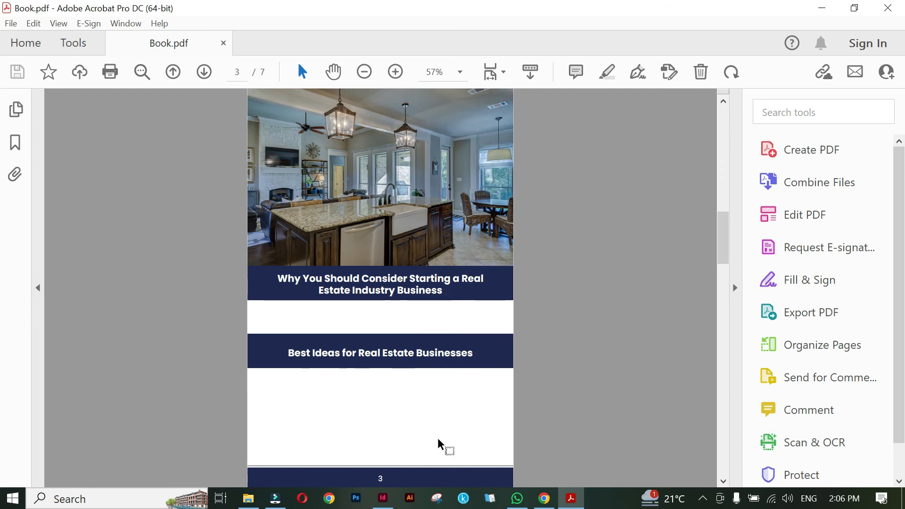
left_click_drag(726, 235, 726, 136)
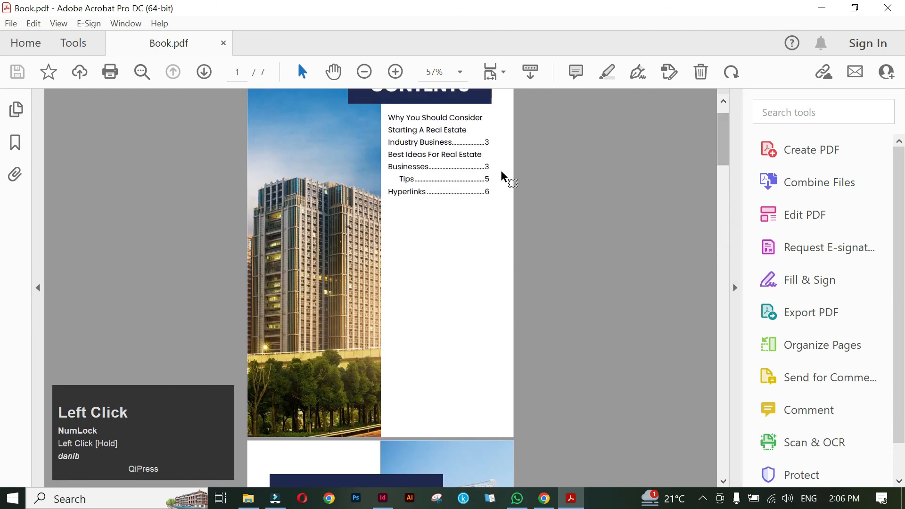
left_click(410, 185)
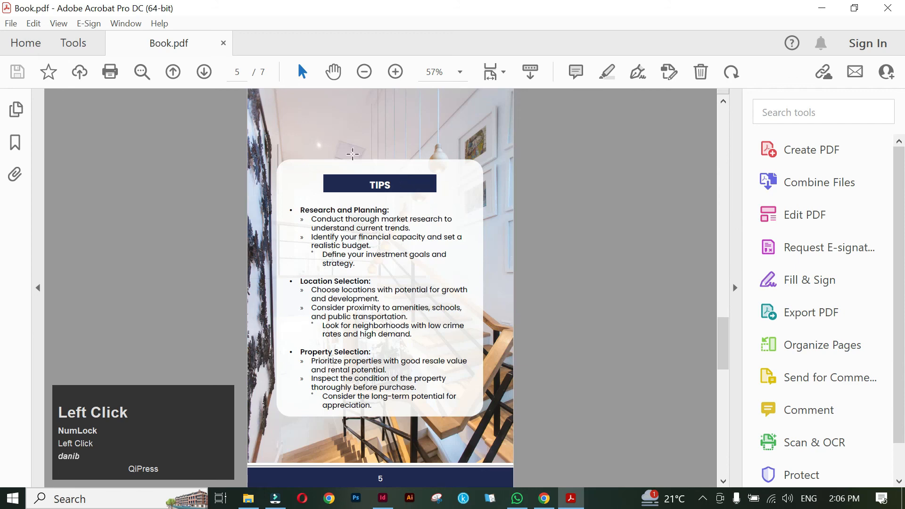
scroll(378, 453, "down", 1)
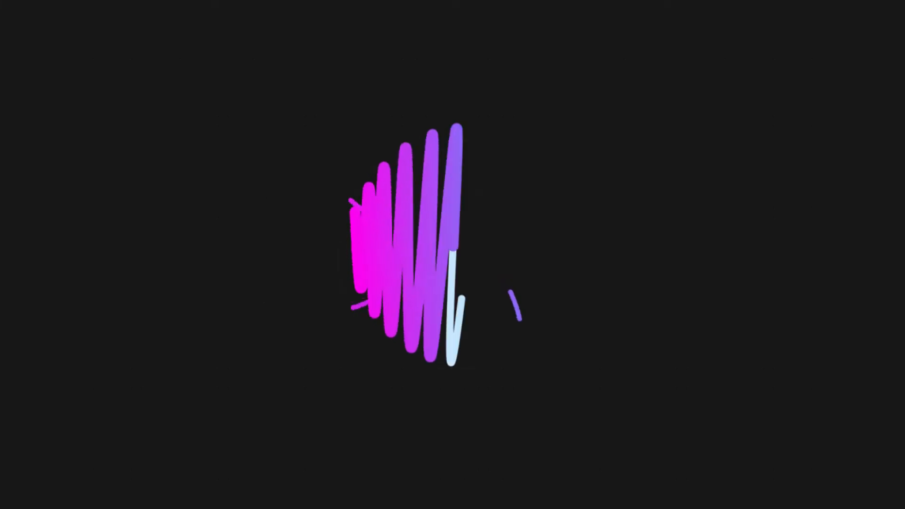